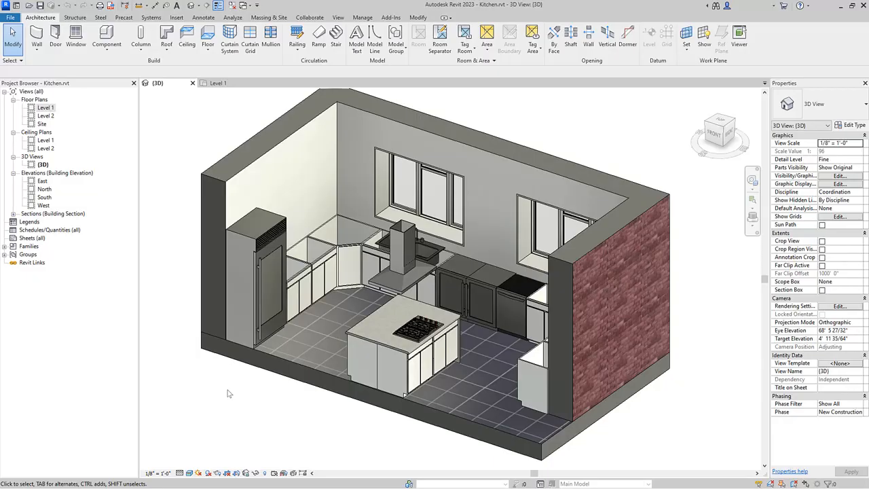
Open the Level 1 floor plan and start an in-place model in the Casework category named "Desktop 1".
double_click(43, 108)
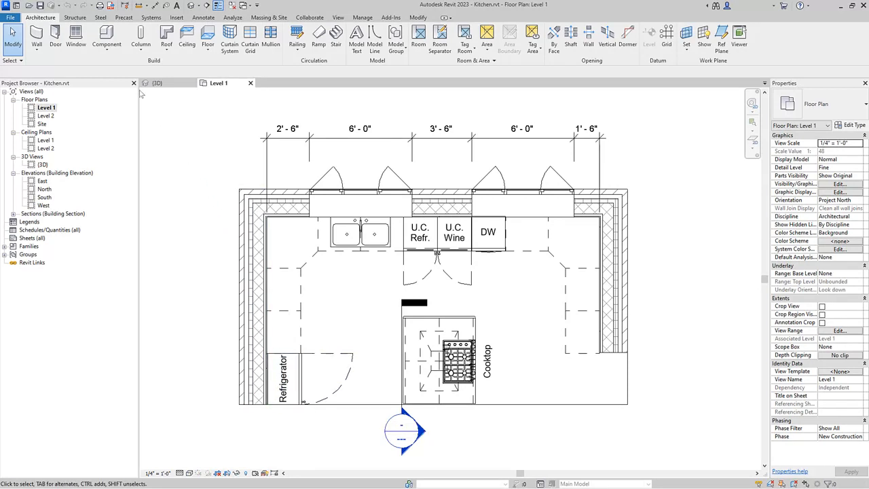
click(108, 55)
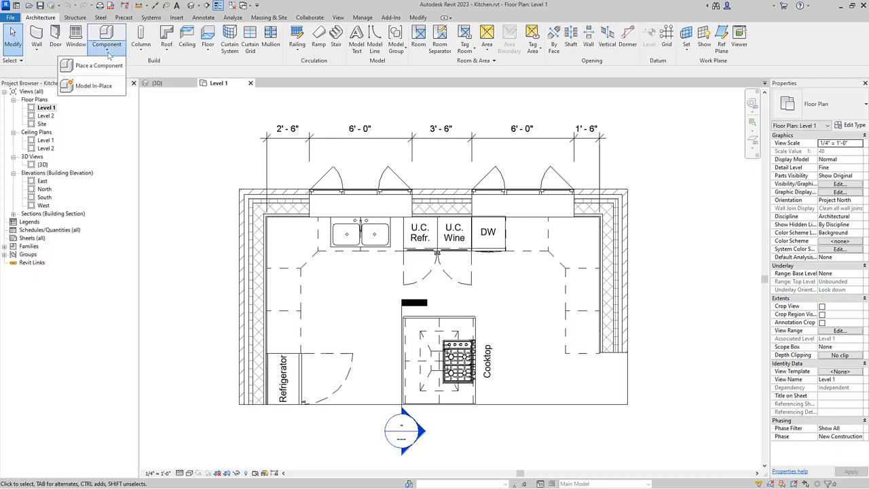
click(97, 86)
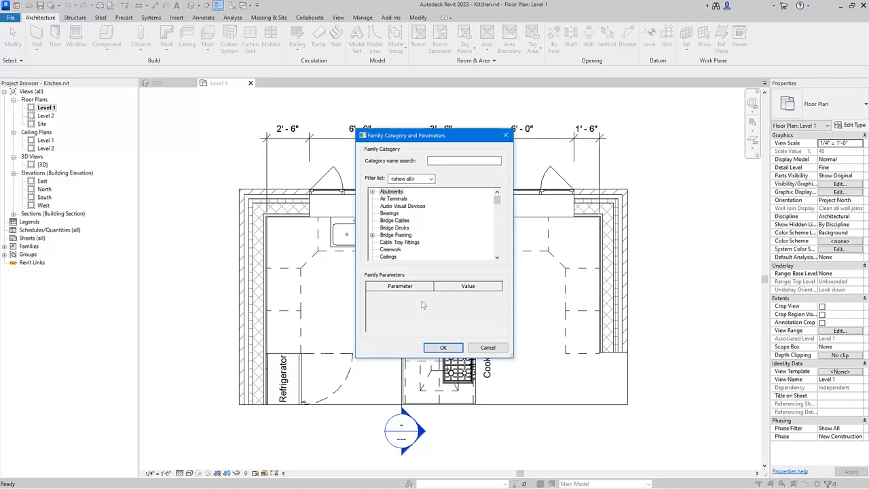
click(396, 250)
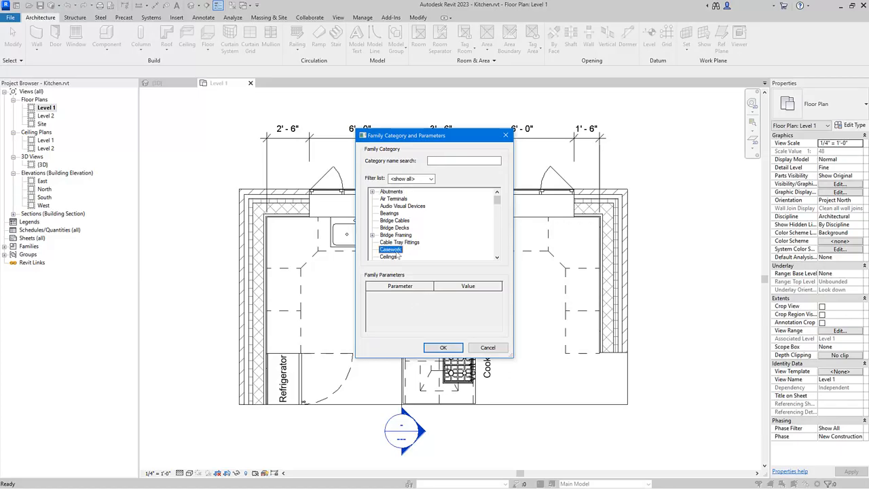
click(443, 347)
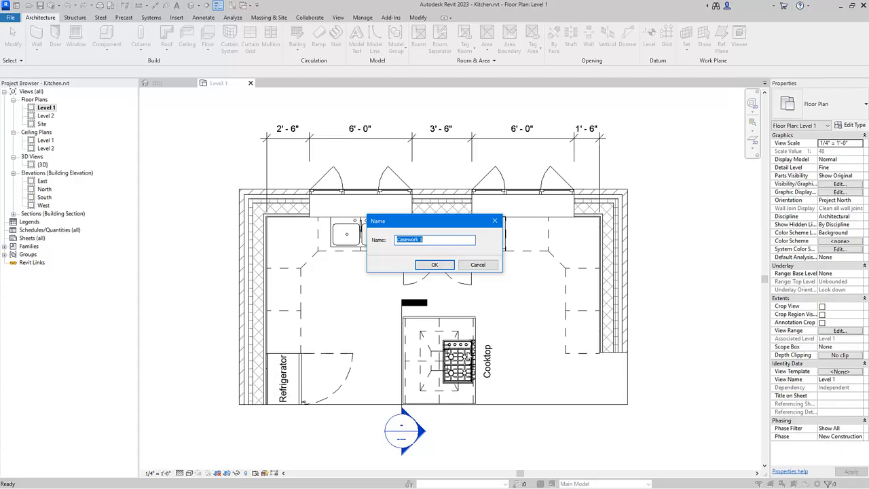
text(Desktop 1)
click(435, 265)
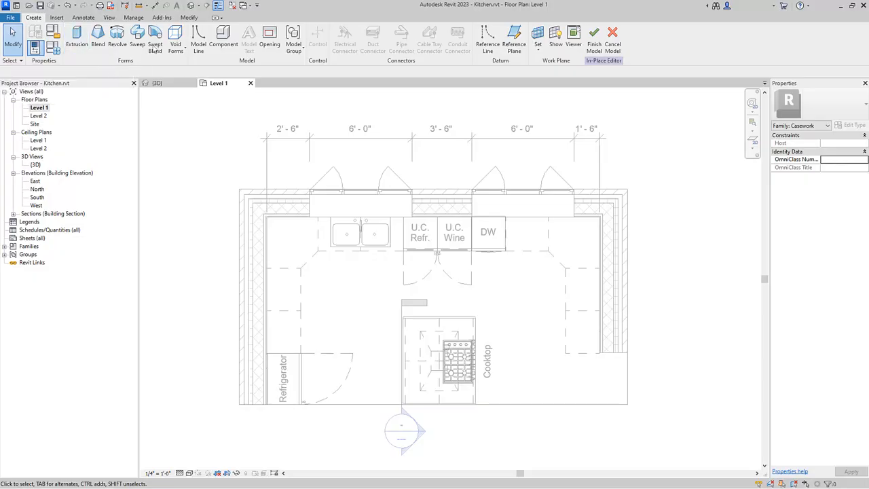
click(175, 48)
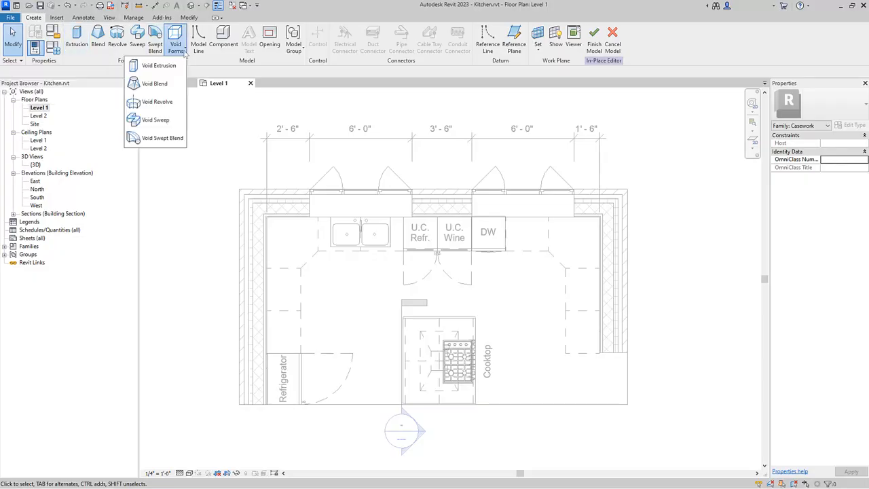
click(178, 176)
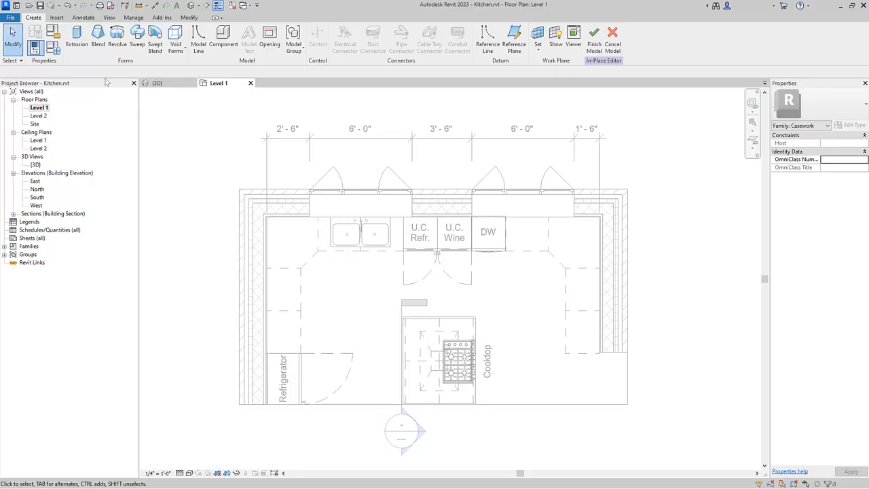
Start a solid extrusion and sketch its first line, offset 1 1/2", along the free end of the cabinet run opposite the refrigerator.
click(87, 49)
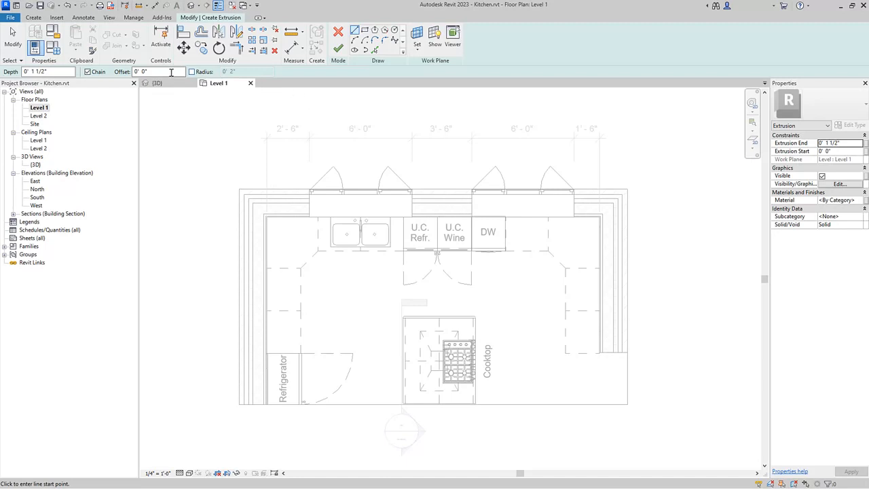
drag(169, 71, 125, 75)
text(0' 1 1/2")
key(Return)
scroll(582, 343, up, 5)
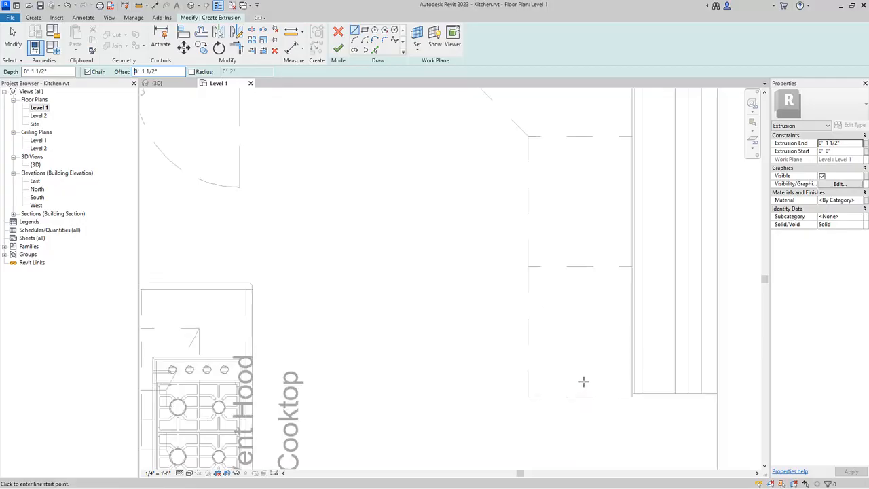
click(632, 396)
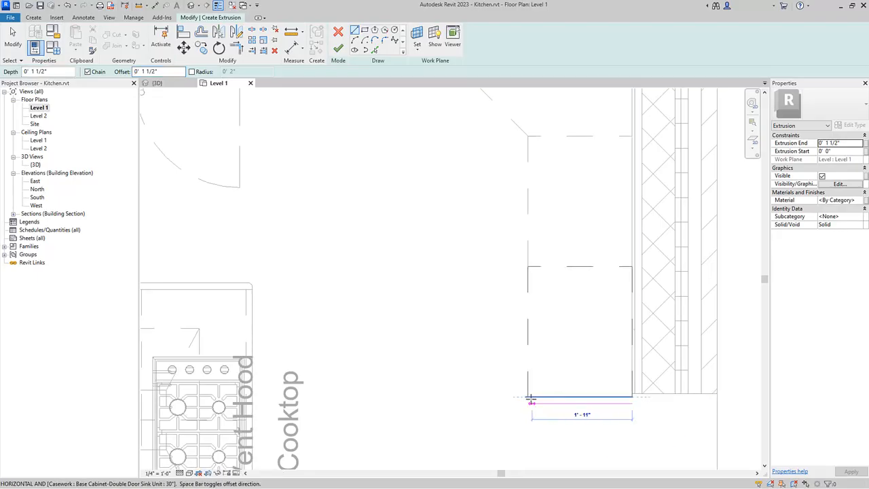
click(528, 397)
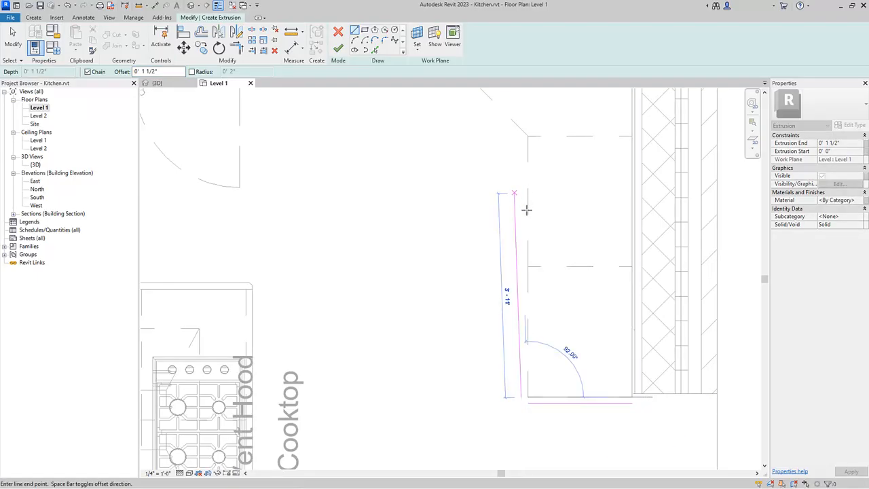
Continue the 1 1/2" offset outline along the base cabinet fronts, around both diagonal corners, to the refrigerator.
middle_drag(525, 206, 530, 251)
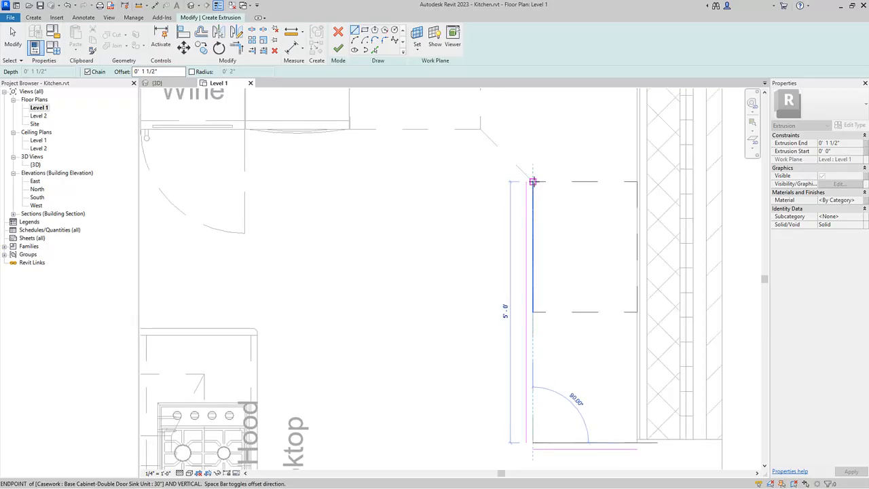
click(519, 168)
click(479, 129)
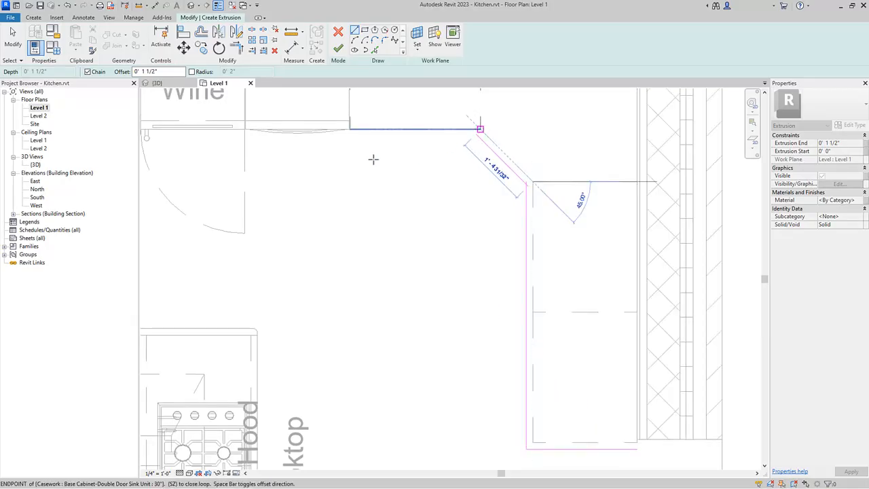
scroll(424, 173, down, 3)
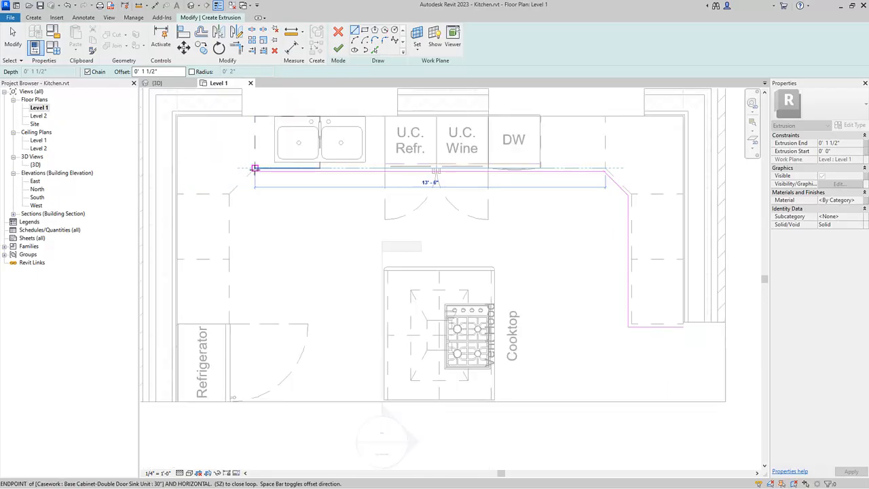
click(236, 192)
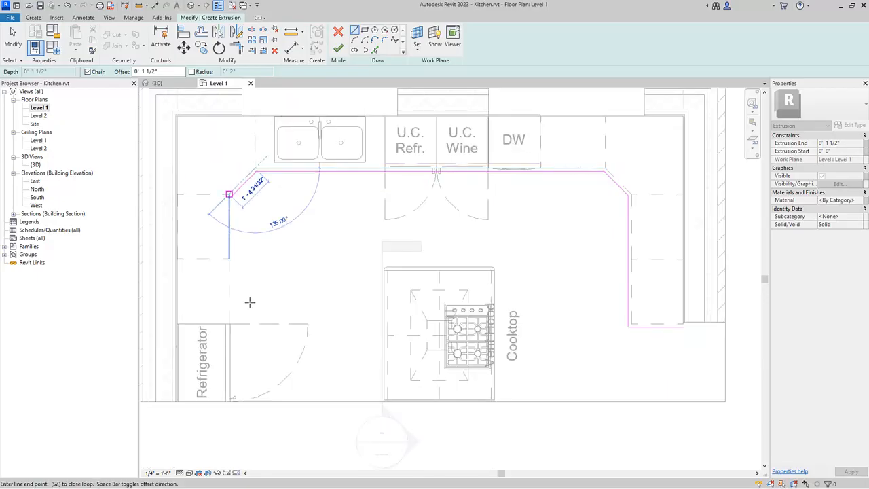
scroll(231, 316, up, 3)
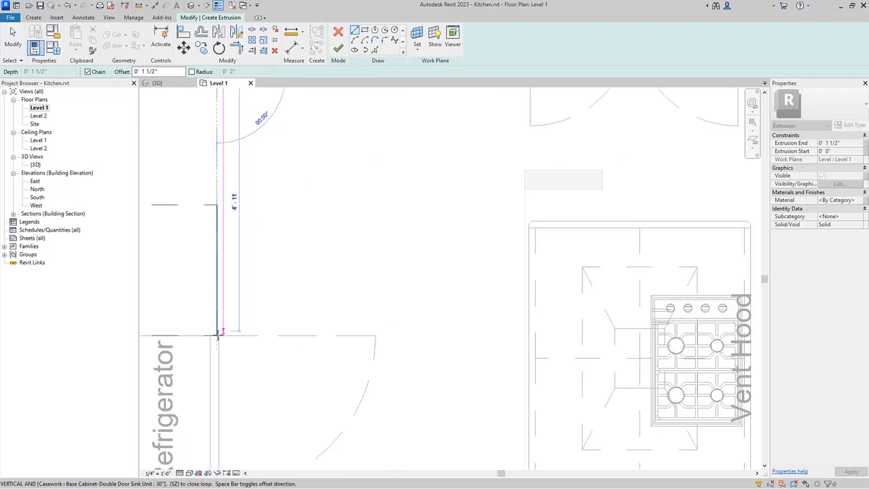
click(220, 336)
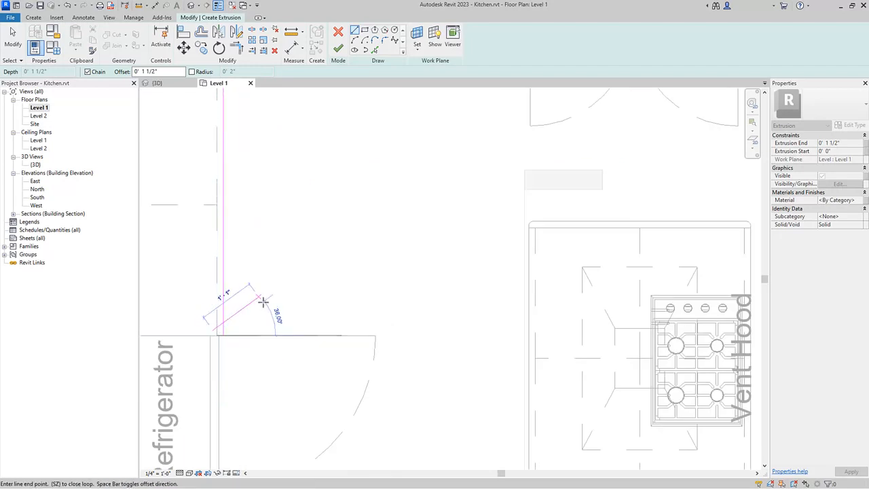
Set the line offset to 0 and sketch the countertop edge along the refrigerator's side back to the wall.
scroll(264, 299, down, 2)
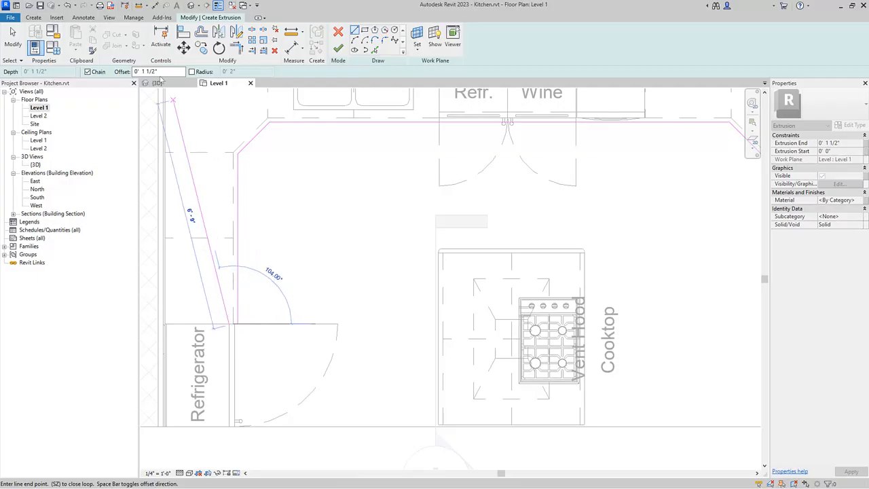
drag(160, 72, 133, 72)
text(0' 0)
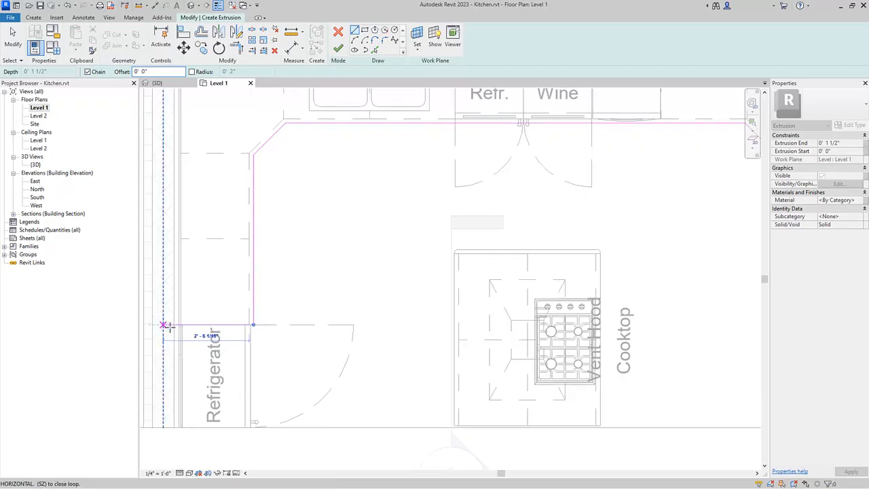
scroll(168, 325, up, 3)
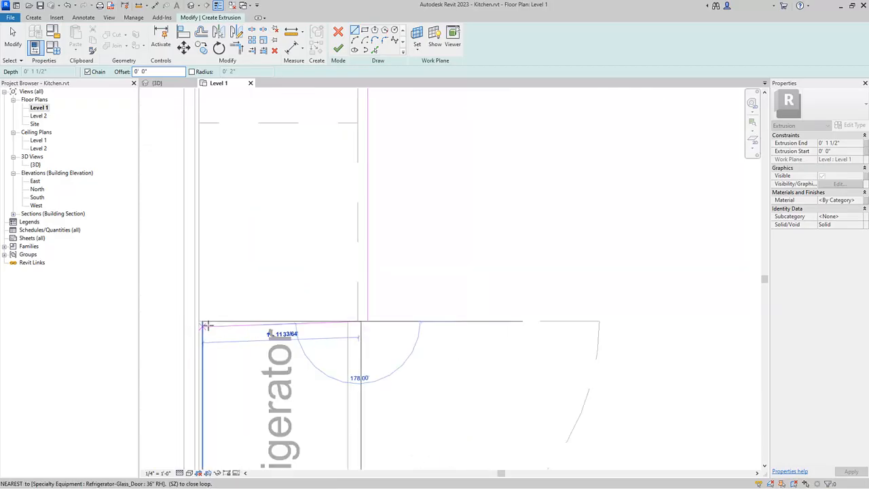
click(199, 321)
Sketch the countertop's back edges from the refrigerator up the side wall and along the full window wall to the opposite corner.
scroll(213, 285, down, 3)
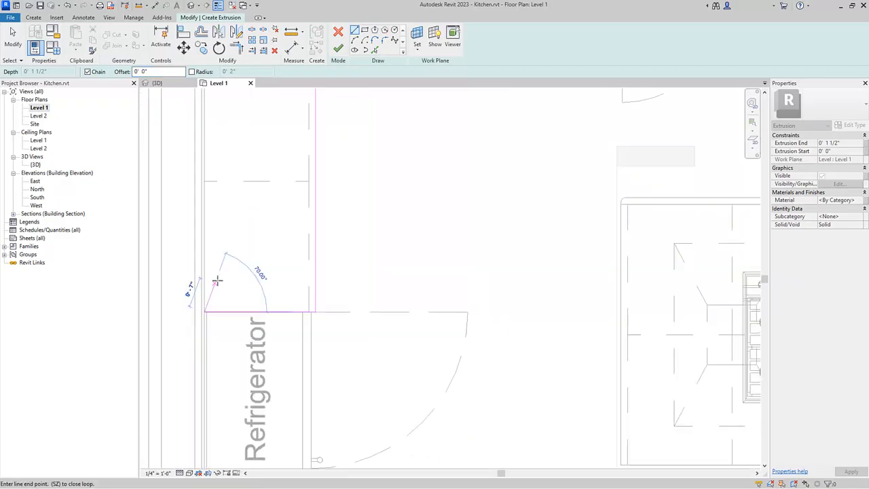
scroll(254, 266, down, 2)
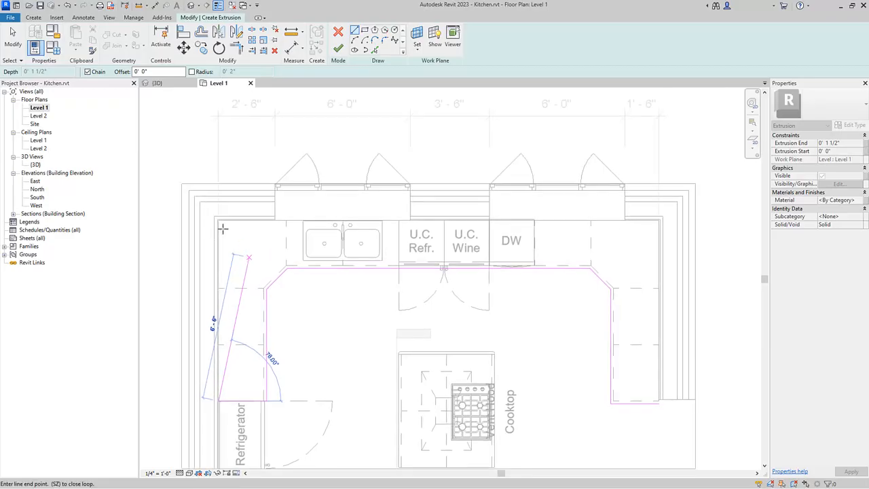
scroll(231, 223, up, 5)
click(237, 232)
scroll(422, 259, down, 2)
middle_drag(402, 254, 236, 245)
middle_drag(606, 276, 430, 258)
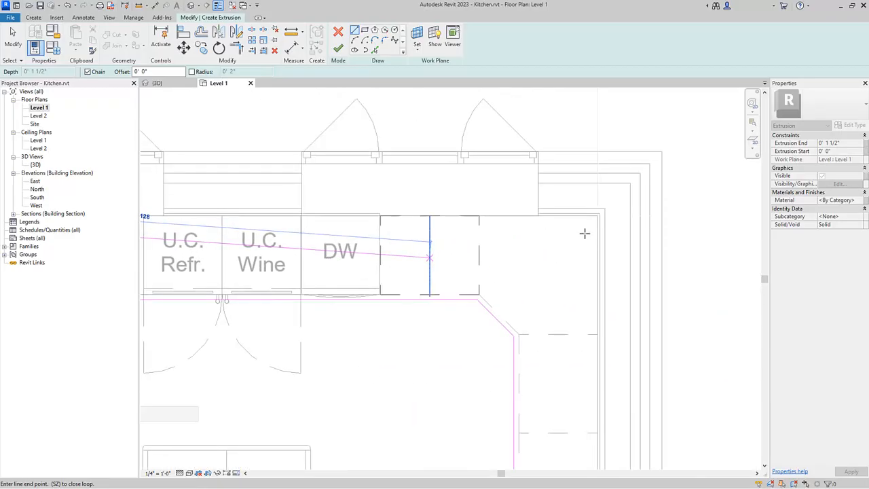
scroll(591, 219, up, 2)
click(604, 196)
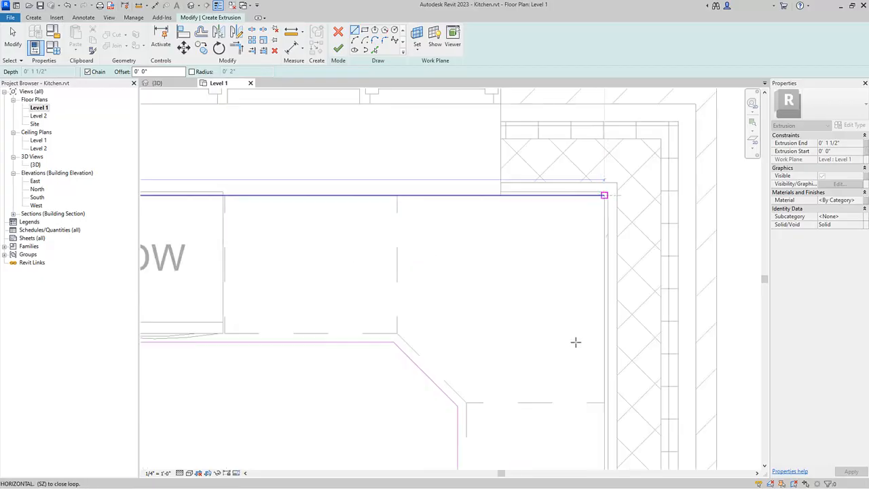
Close the countertop outline with a line along the remaining side wall to the start point at the cabinet run's end.
scroll(587, 448, down, 4)
middle_drag(588, 456, 537, 109)
scroll(536, 192, up, 4)
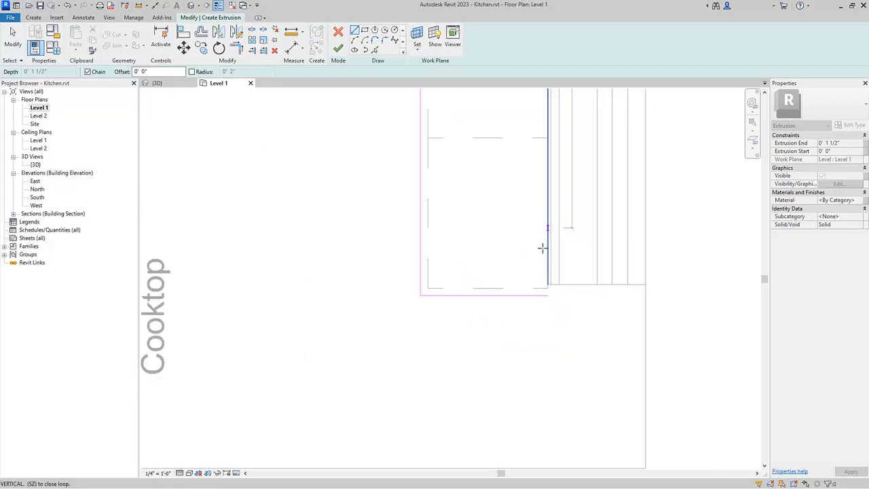
click(549, 305)
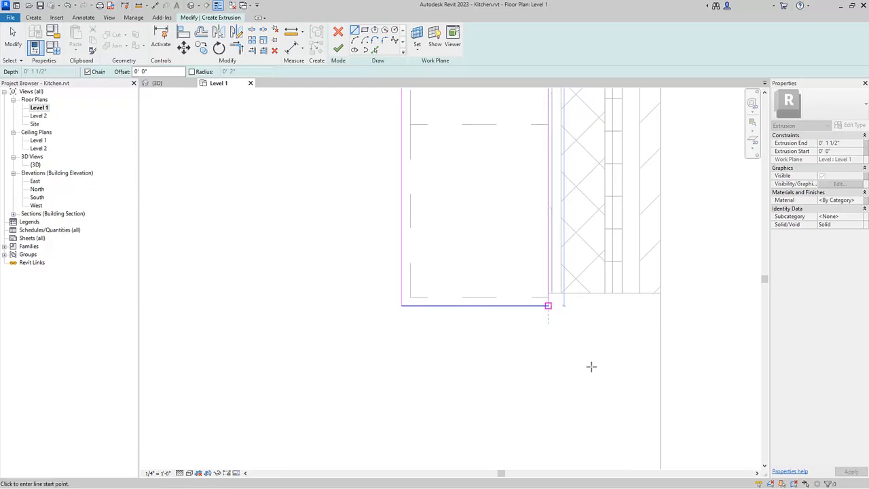
scroll(590, 367, down, 1)
scroll(590, 367, down, 3)
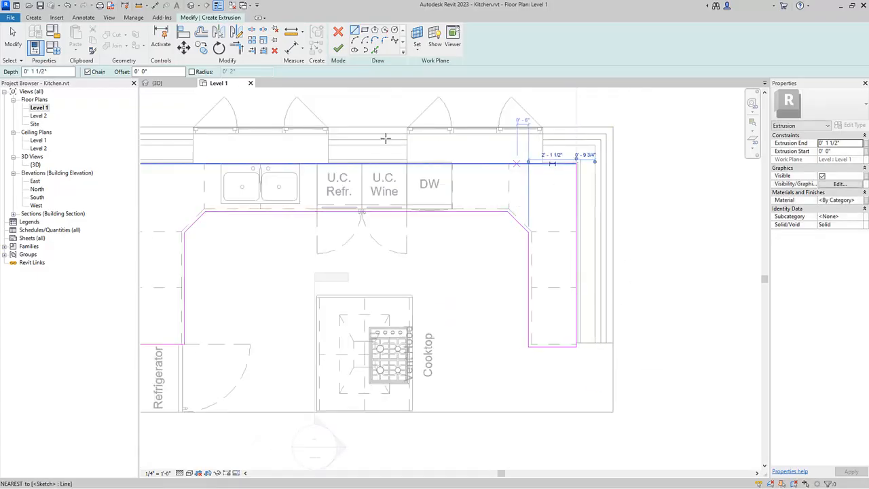
middle_drag(335, 269, 397, 274)
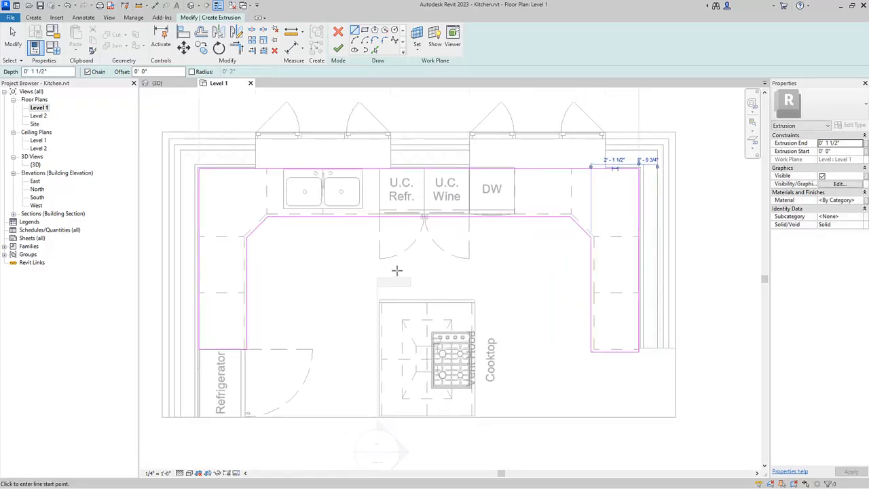
Create sink cutout lines by picking the outer edges of the double sink's basins with a 1/2" offset.
scroll(306, 179, up, 5)
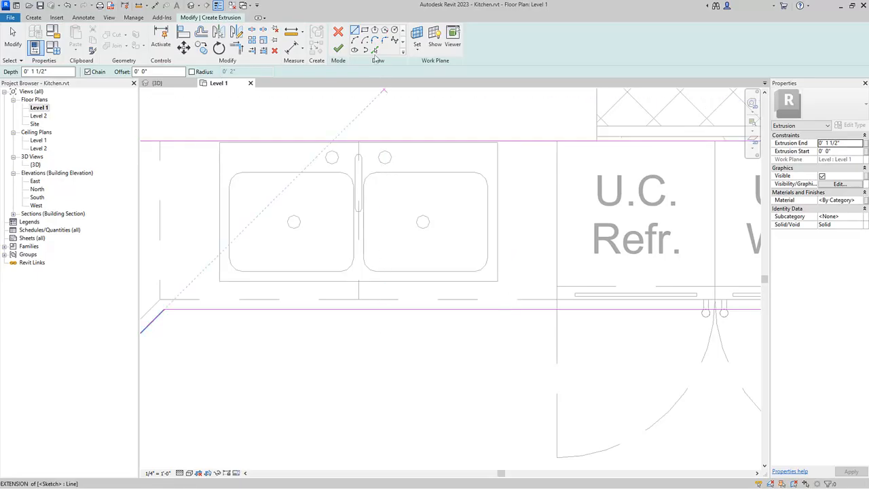
click(375, 51)
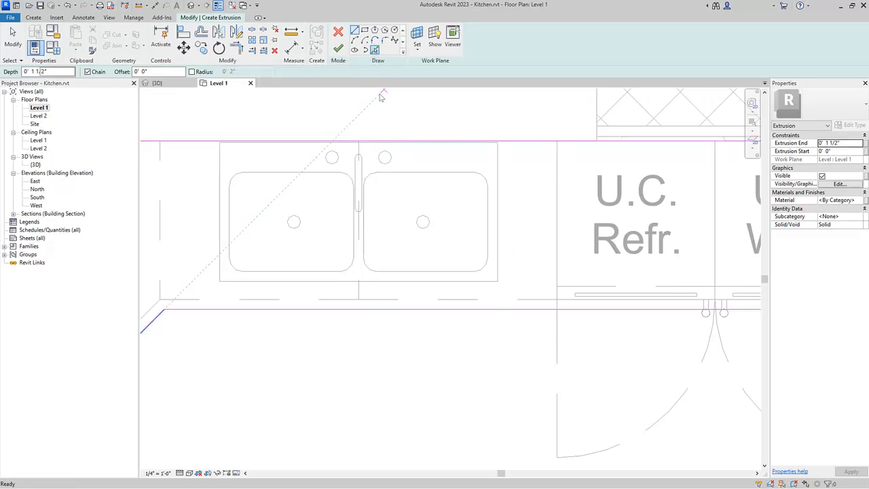
click(132, 71)
text(1/2")
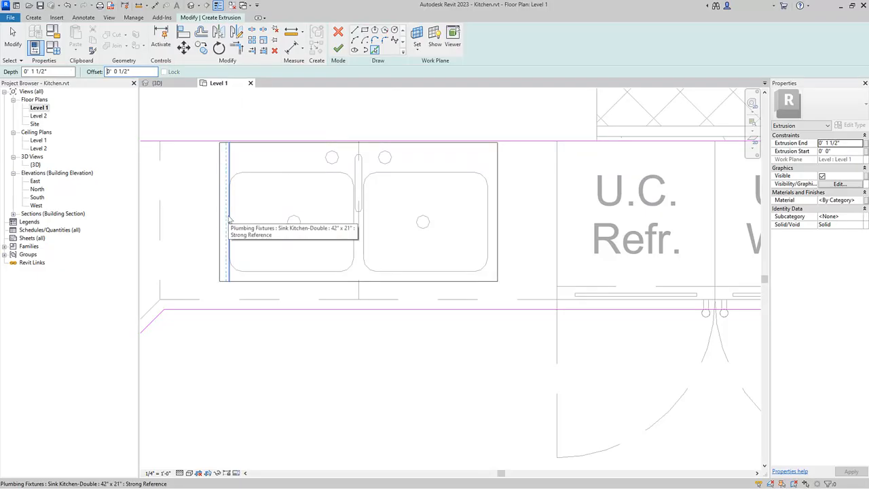
click(229, 218)
click(288, 172)
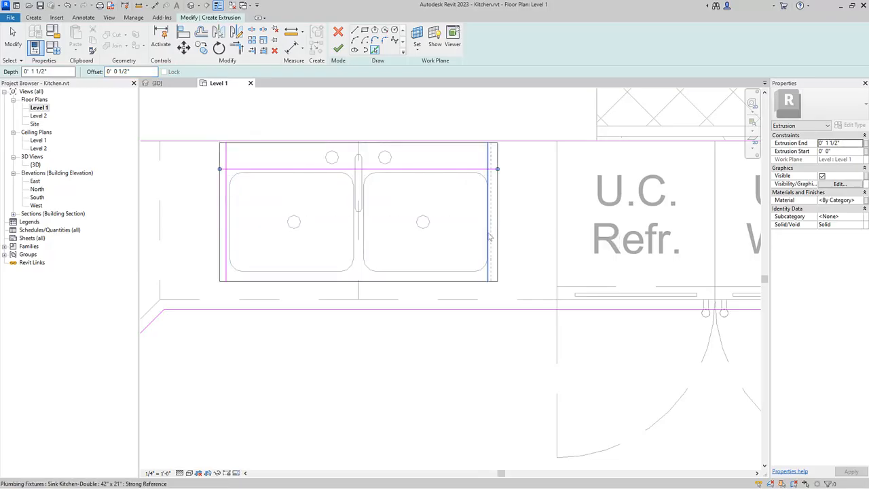
click(488, 237)
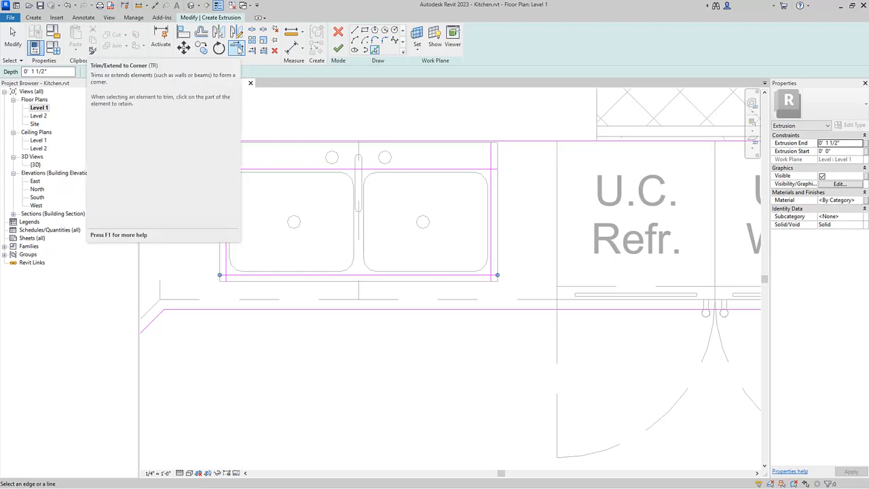
Trim the four sink cutout lines to each other at their corners to form a closed rectangle around the basins.
click(235, 47)
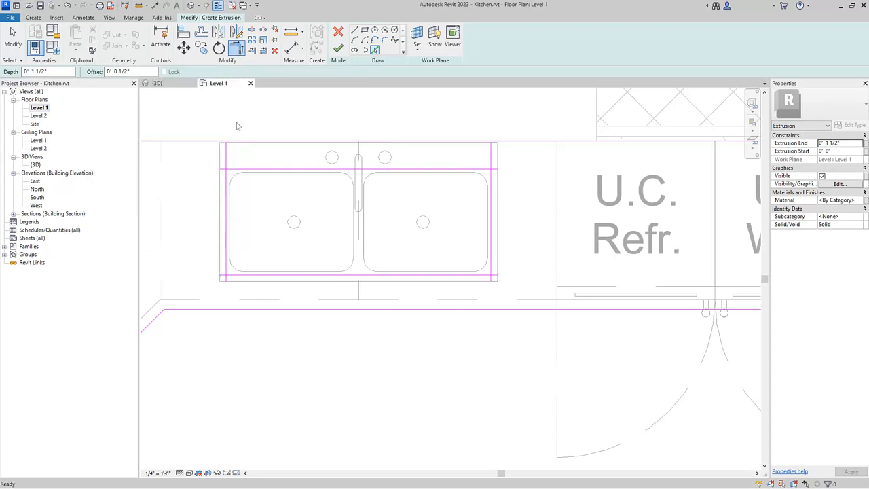
click(227, 183)
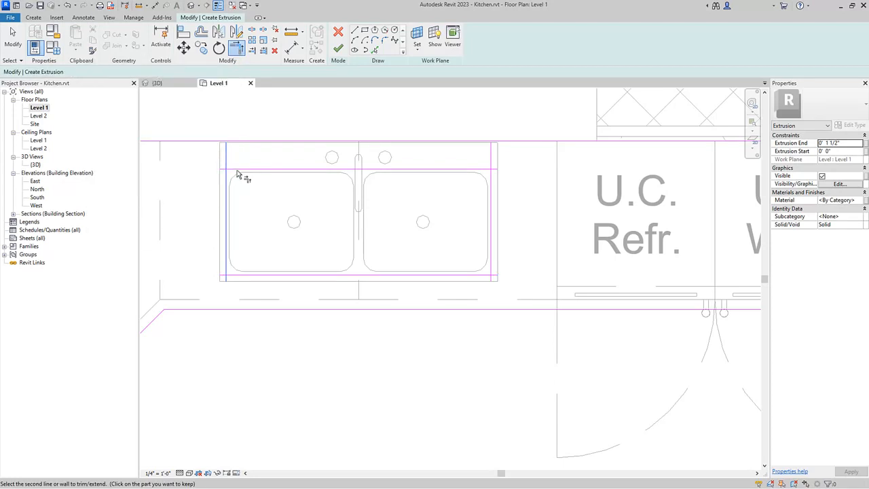
click(242, 171)
click(475, 170)
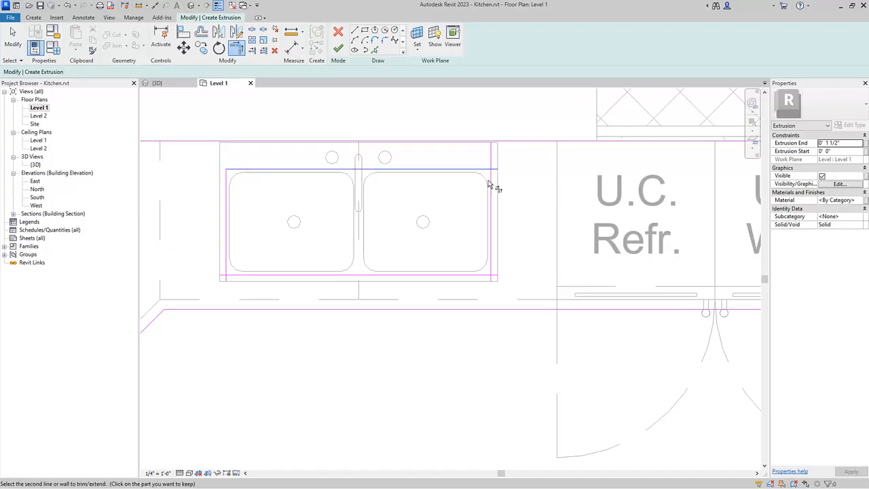
click(491, 189)
click(490, 267)
click(467, 276)
click(252, 275)
click(227, 265)
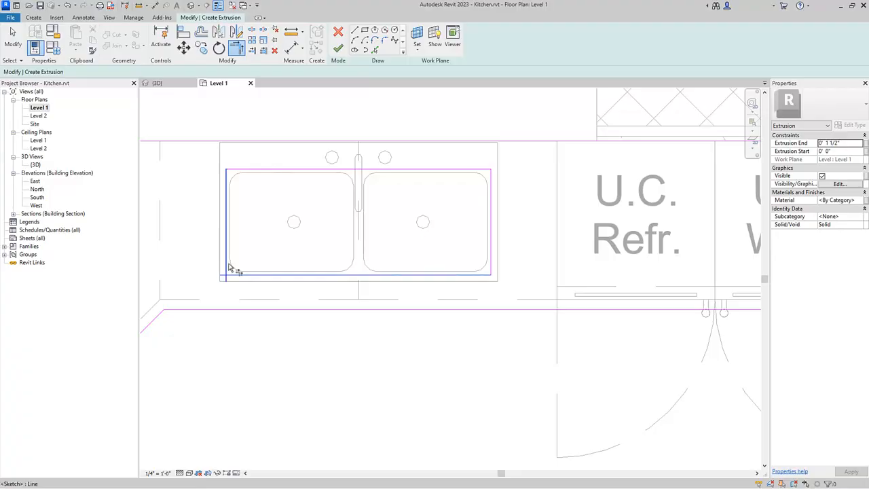
Round the front corner at the countertop's free end with a 2" radius fillet arc and finish the extrusion sketch.
scroll(428, 202, down, 1)
scroll(427, 201, down, 4)
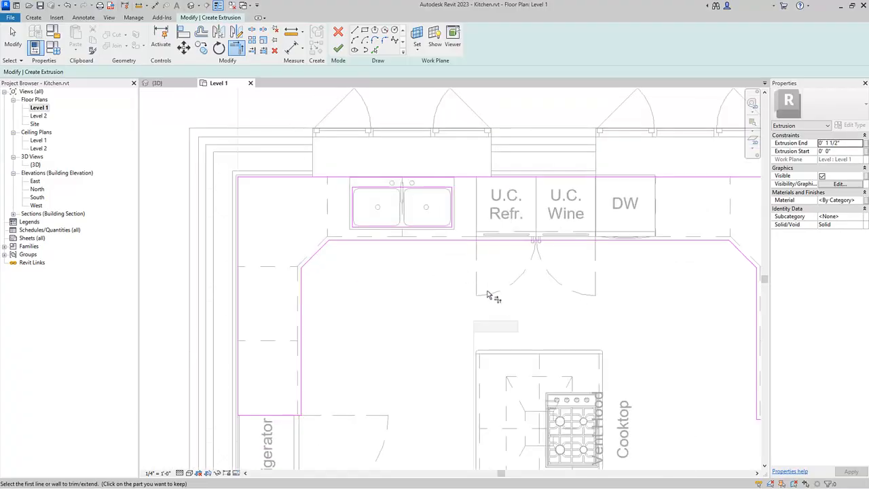
middle_drag(541, 309, 407, 248)
scroll(586, 325, up, 6)
scroll(641, 342, up, 3)
middle_drag(638, 344, 590, 372)
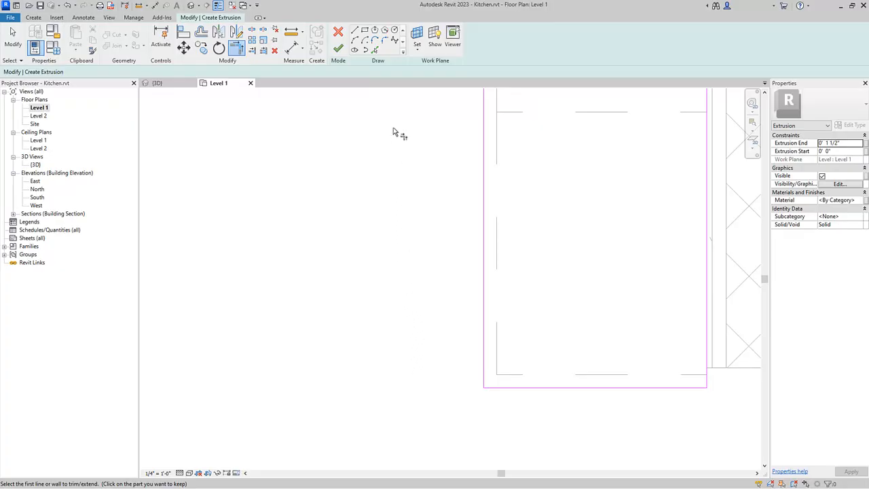
click(386, 40)
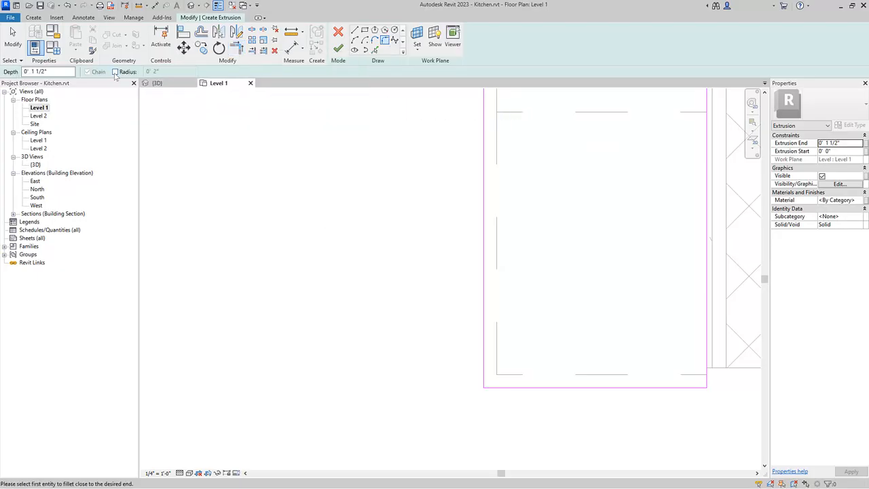
click(115, 72)
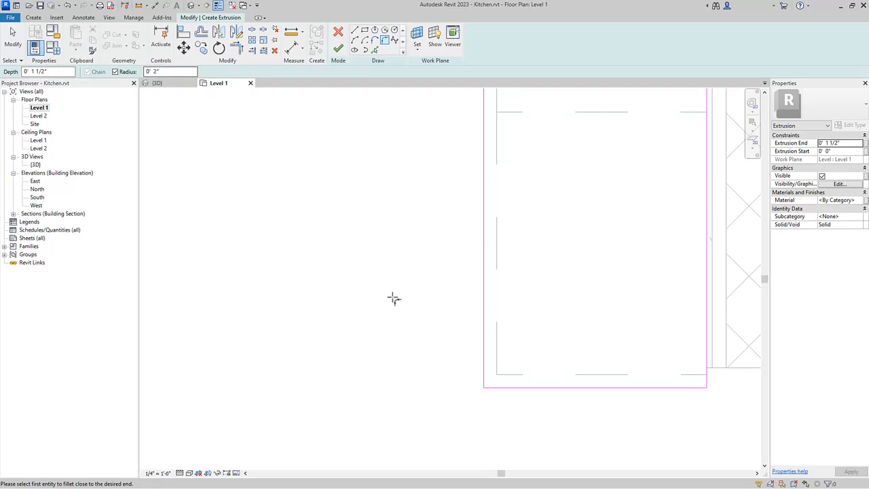
click(518, 391)
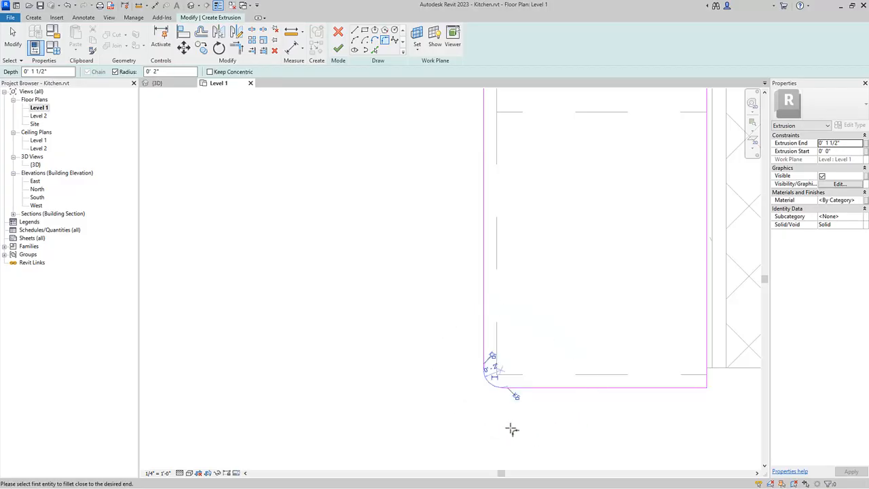
scroll(511, 429, up, 1)
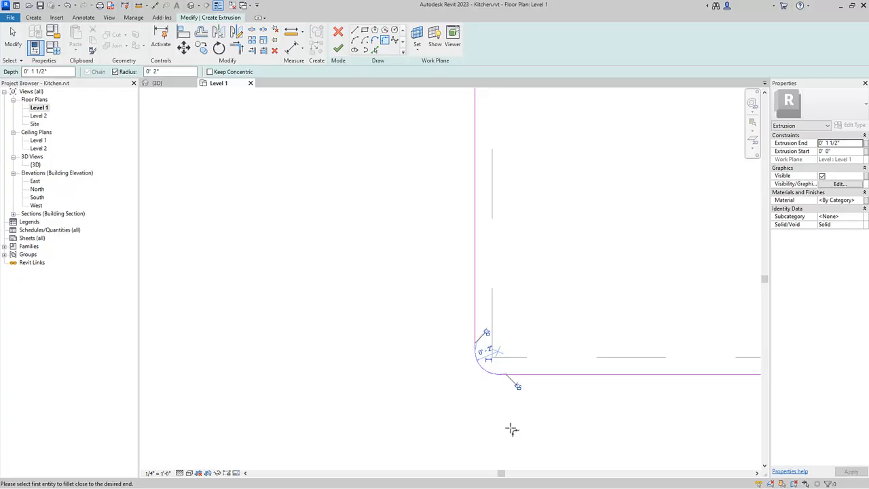
click(337, 50)
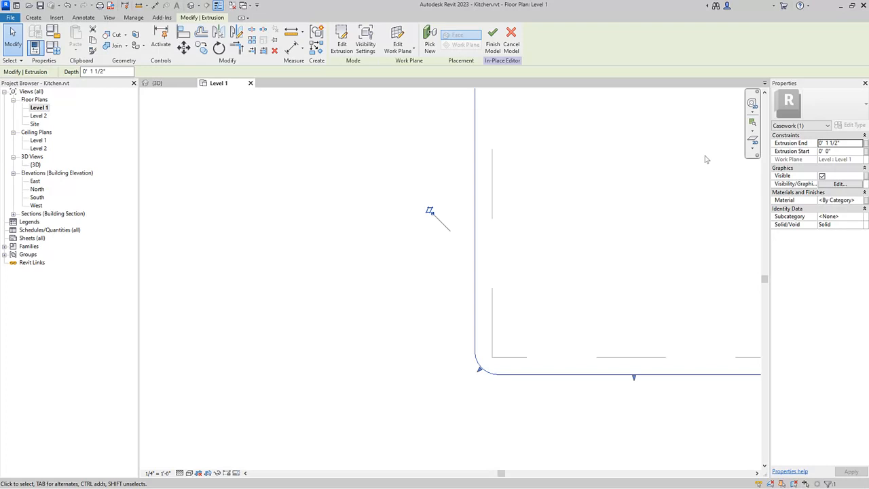
click(705, 158)
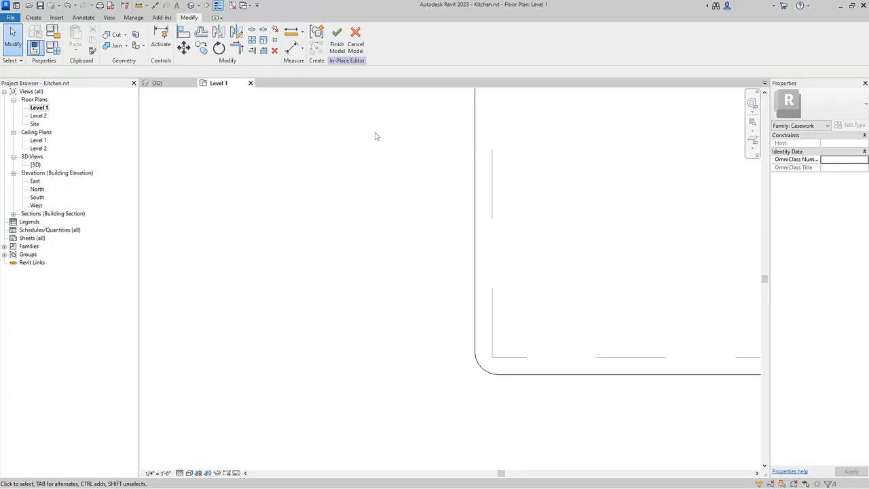
In the 3D view, change the countertop extrusion's work plane to Reference Plane : Worktop.
click(167, 83)
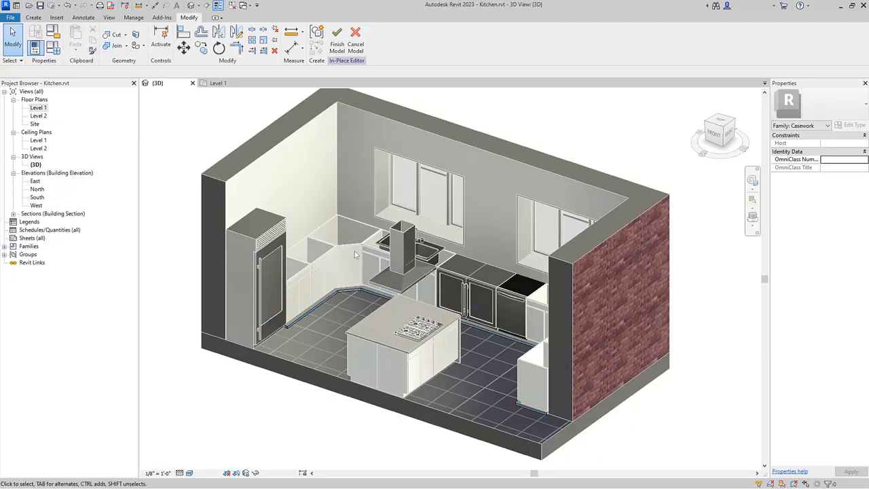
click(353, 286)
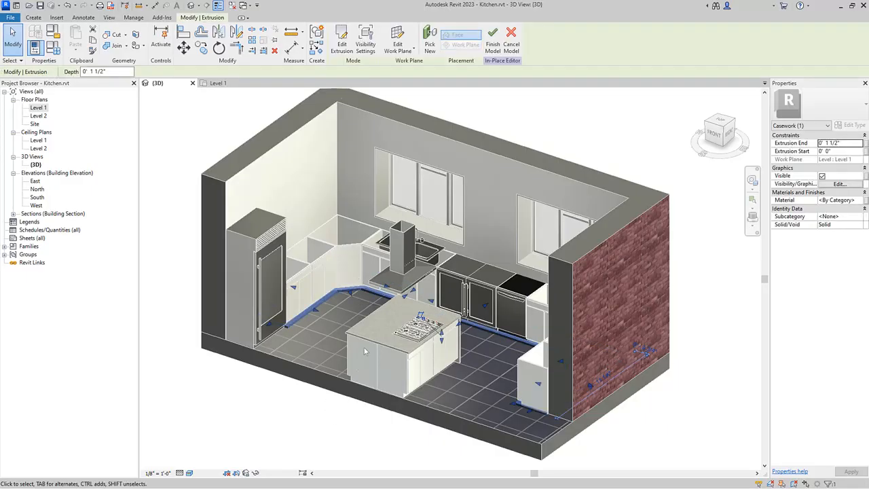
click(401, 36)
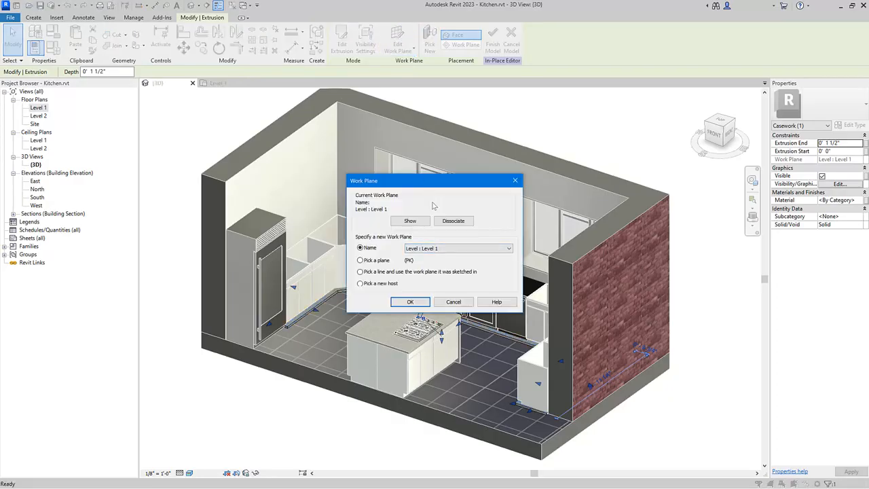
click(452, 248)
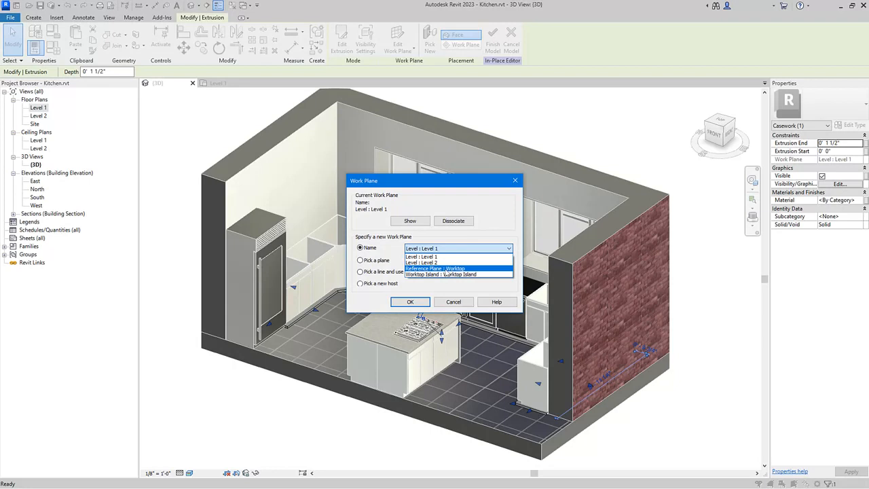
click(440, 268)
click(407, 301)
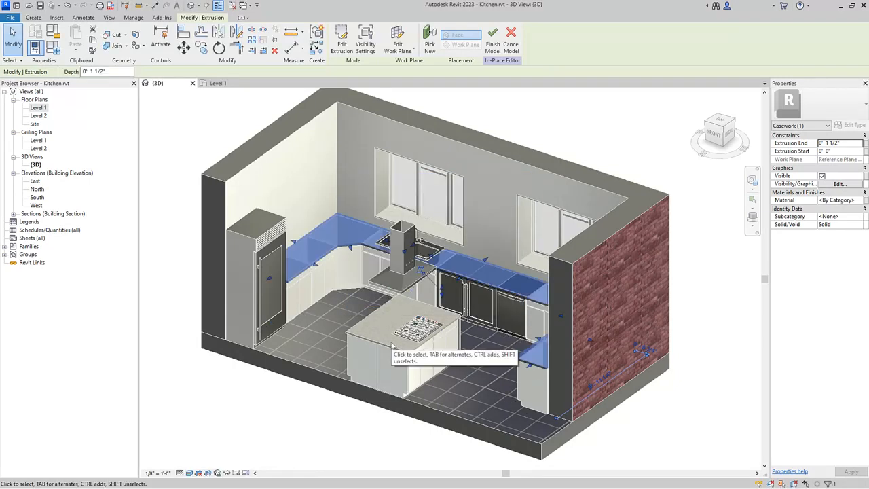
key(Escape)
Examine the countertop in 3D around the sink cutout, the angled corner and the rounded free end.
shift+middle_drag(433, 295, 576, 315)
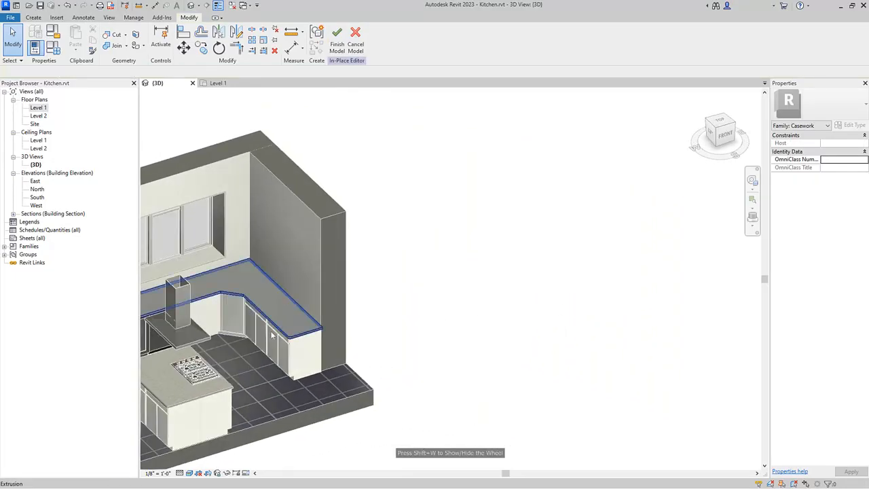
scroll(273, 334, up, 6)
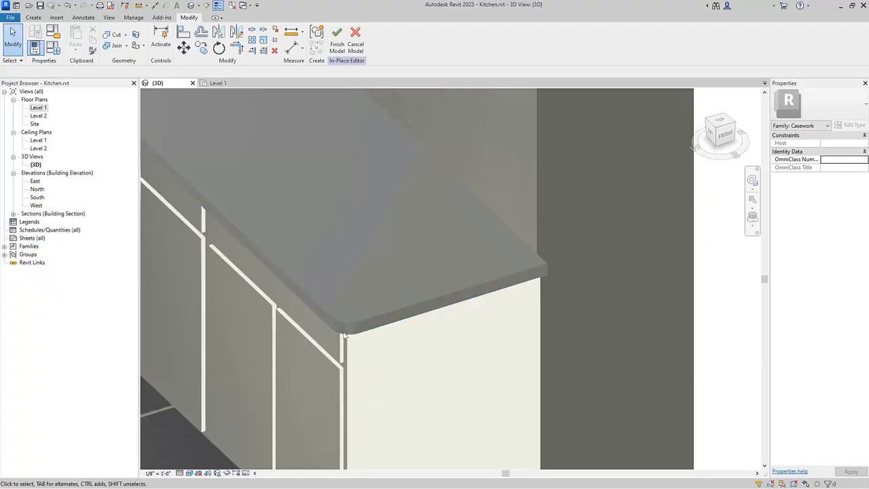
middle_drag(362, 242, 653, 272)
scroll(633, 303, down, 3)
middle_drag(461, 309, 628, 288)
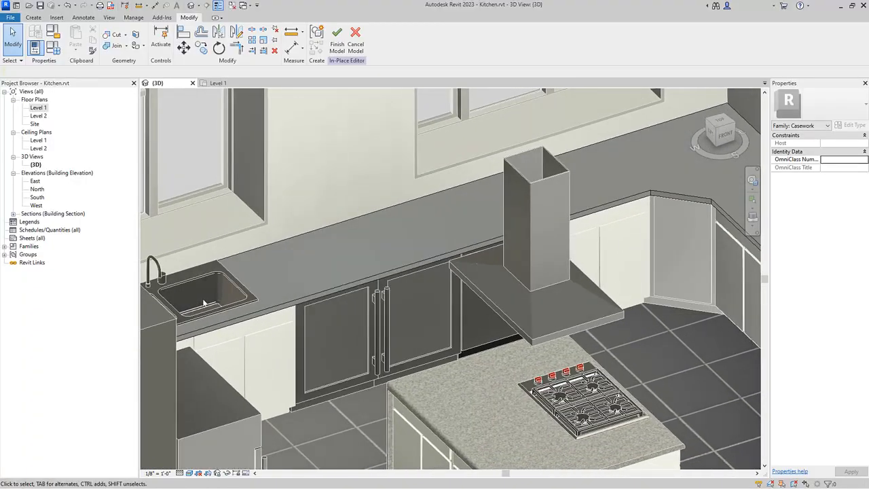
scroll(203, 285, up, 3)
middle_drag(574, 274, 228, 314)
scroll(278, 314, down, 2)
middle_drag(546, 294, 295, 283)
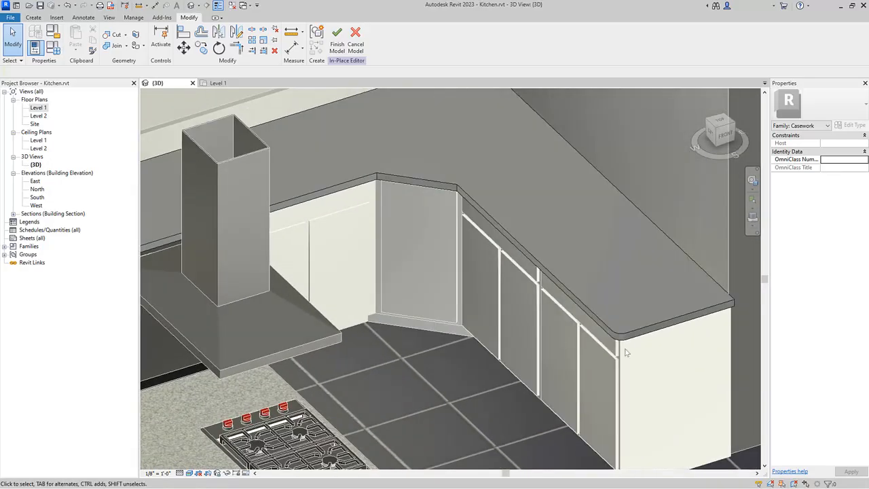
scroll(628, 353, up, 5)
middle_drag(700, 311, 508, 320)
scroll(506, 319, down, 2)
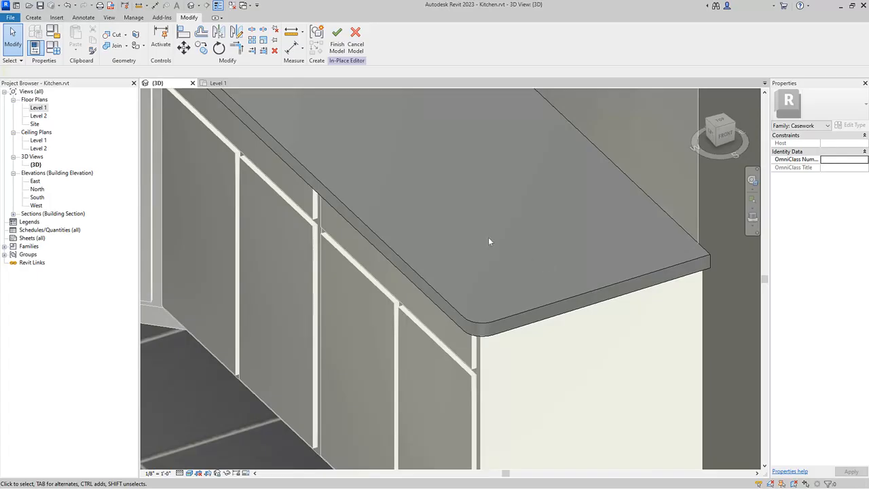
Start a void sweep and pick the countertop's upper edges at the free end, around the rounded corner and along the adjoining front as its path.
click(34, 18)
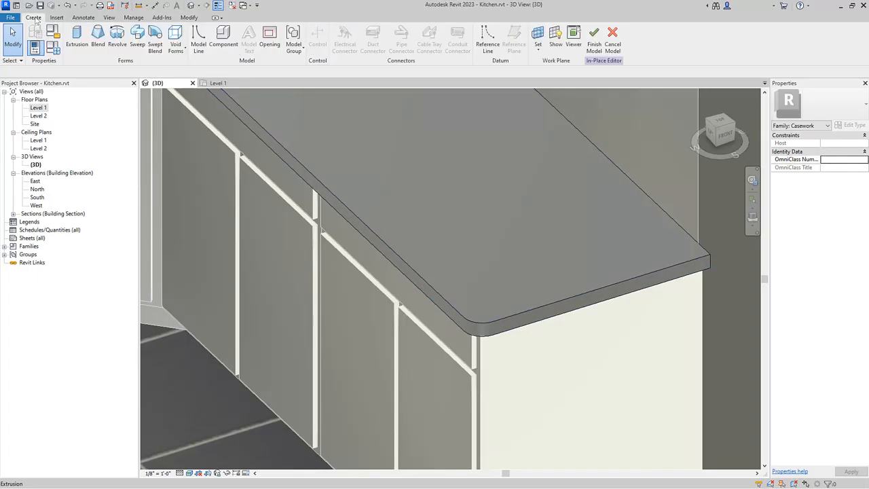
click(178, 51)
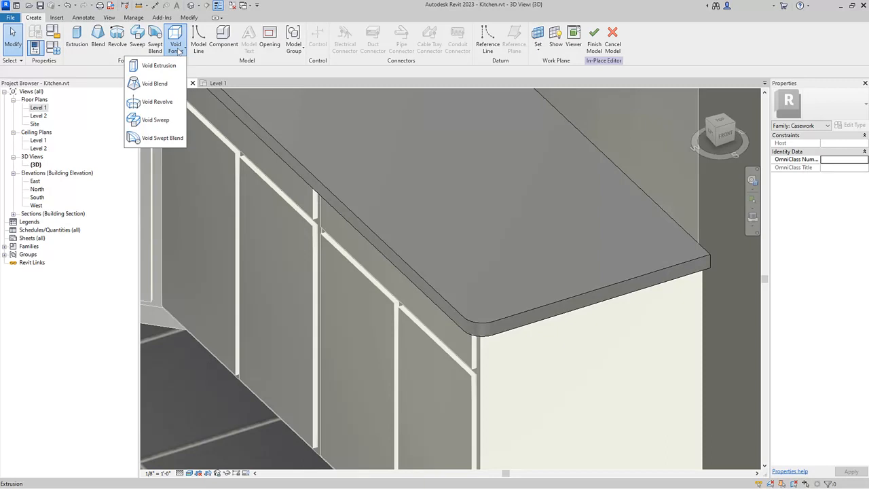
click(169, 121)
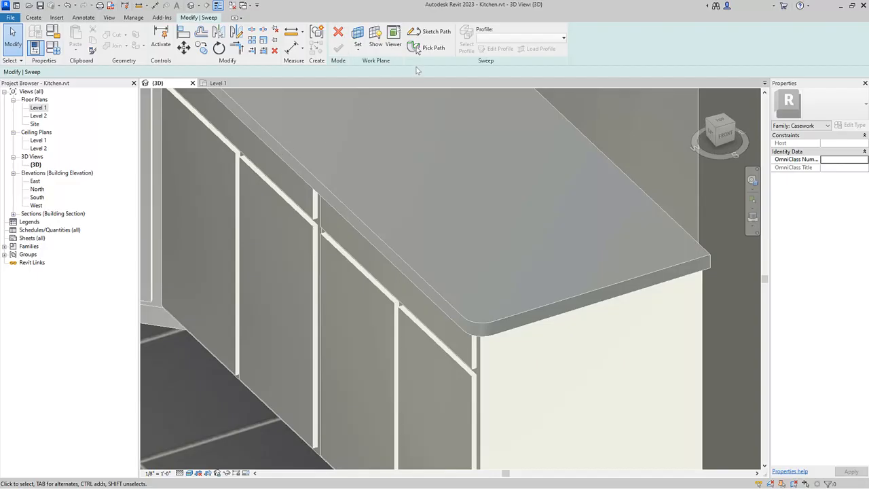
click(430, 50)
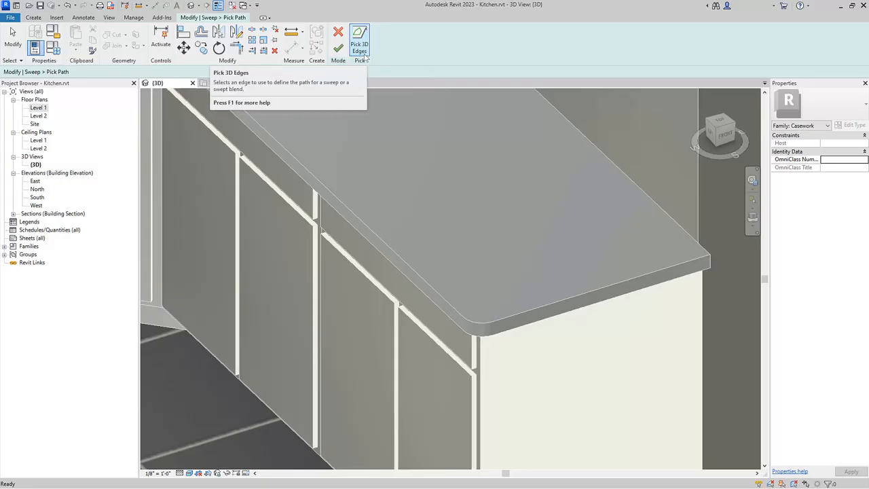
click(527, 308)
click(473, 324)
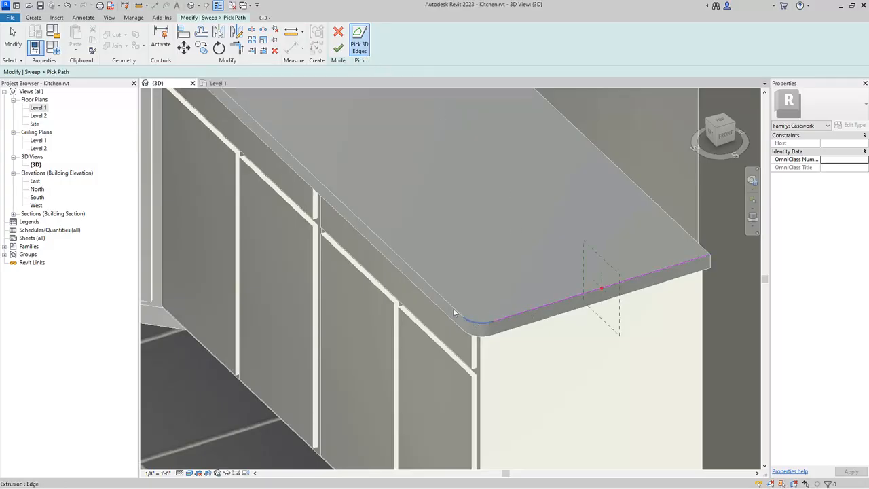
click(454, 307)
Extend the sweep path along the remaining upper front edges of the countertop to the refrigerator and finish the path.
shift+middle_drag(407, 198, 595, 291)
scroll(596, 290, down, 2)
click(418, 177)
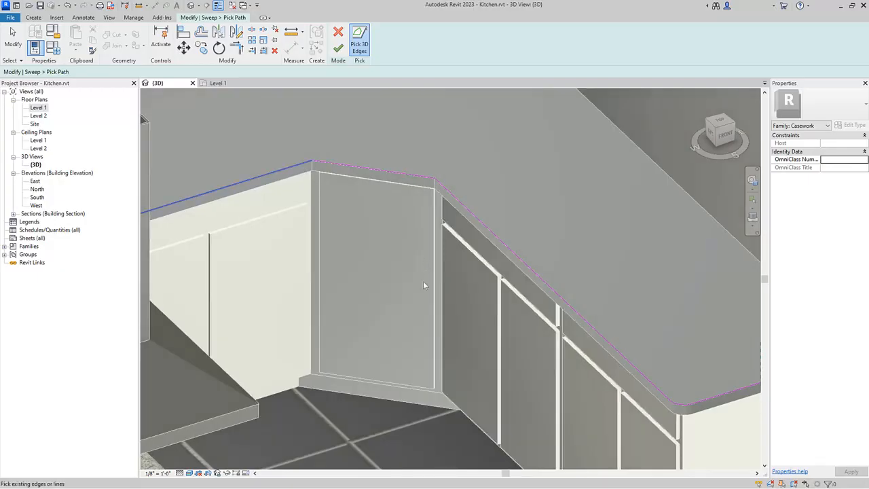
shift+middle_drag(423, 281, 298, 279)
middle_drag(298, 279, 464, 370)
click(485, 107)
click(538, 274)
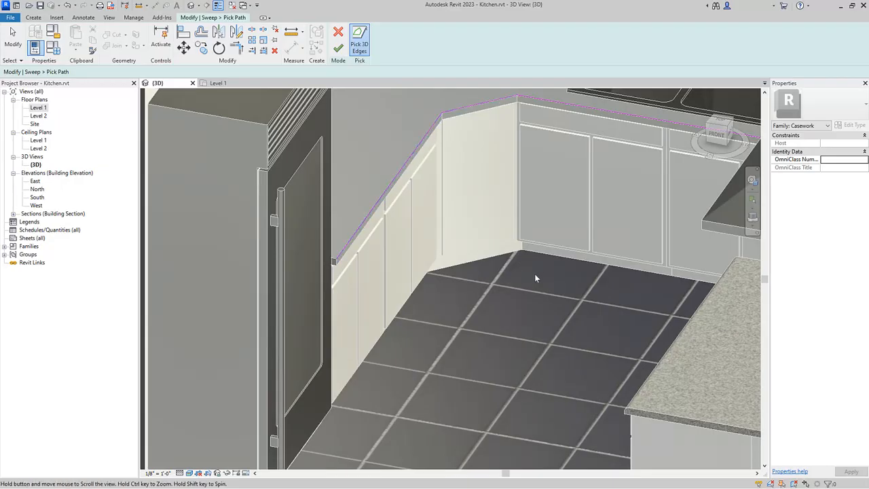
scroll(427, 304, down, 3)
scroll(461, 326, down, 3)
middle_drag(460, 326, 273, 302)
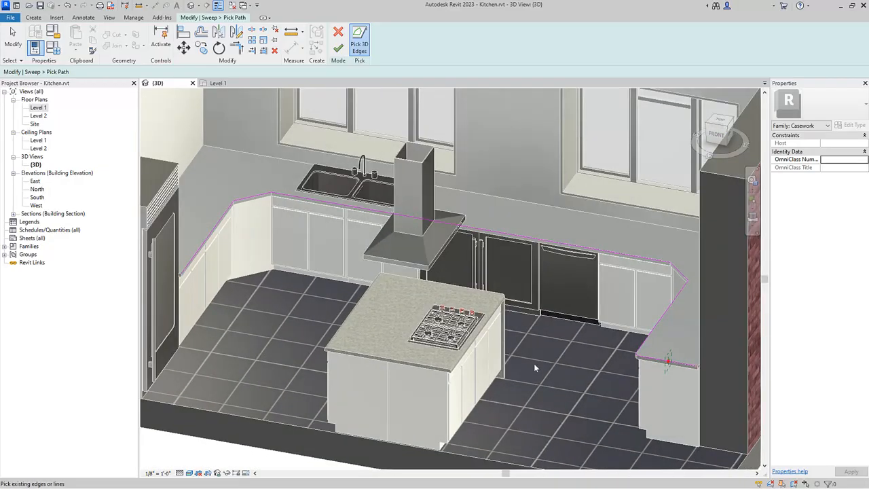
click(339, 50)
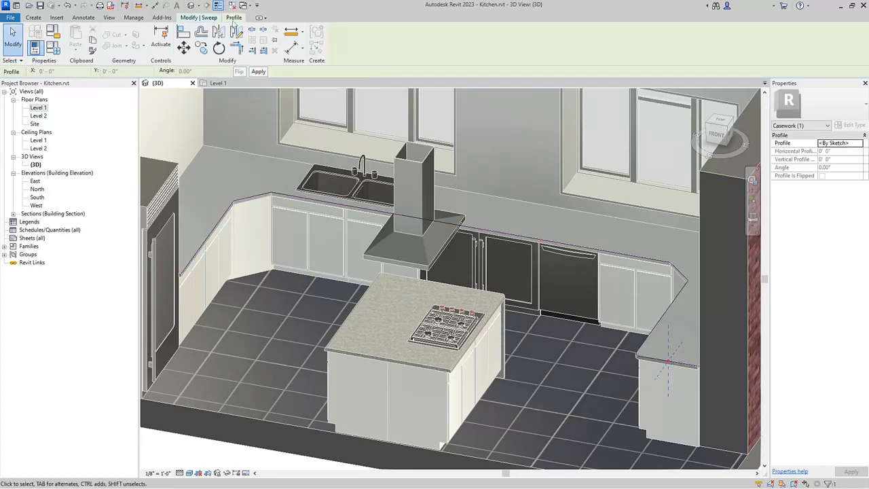
Assign the Radius Profile: 1" profile to the void sweep.
click(209, 17)
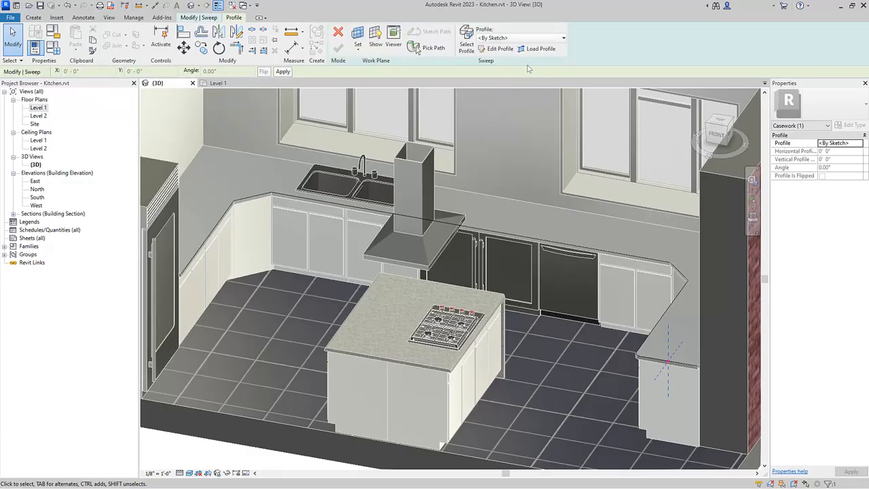
click(563, 39)
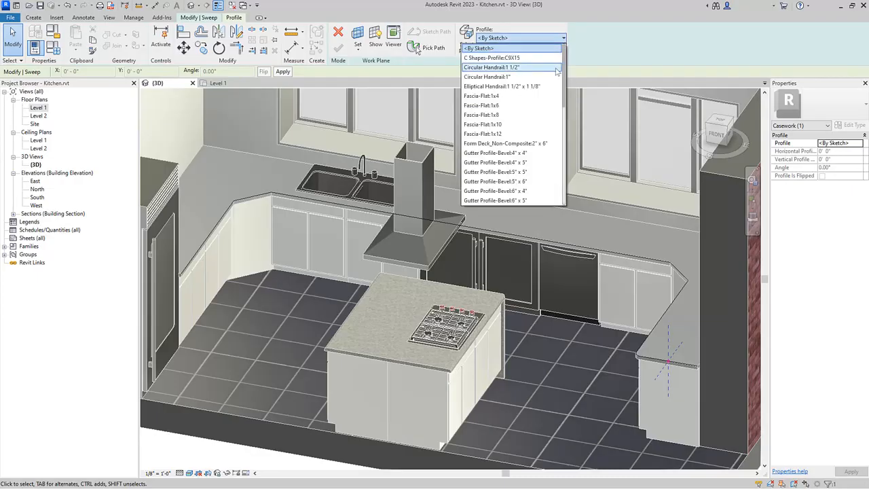
scroll(535, 95, down, 4)
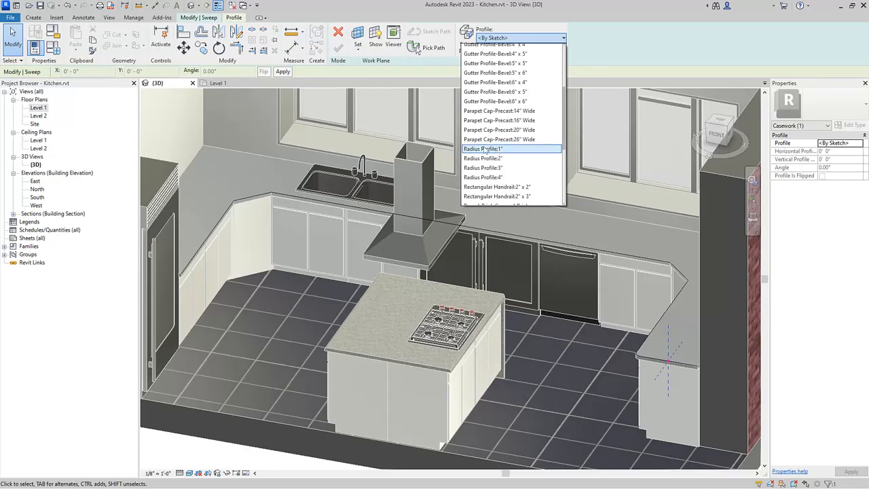
click(483, 149)
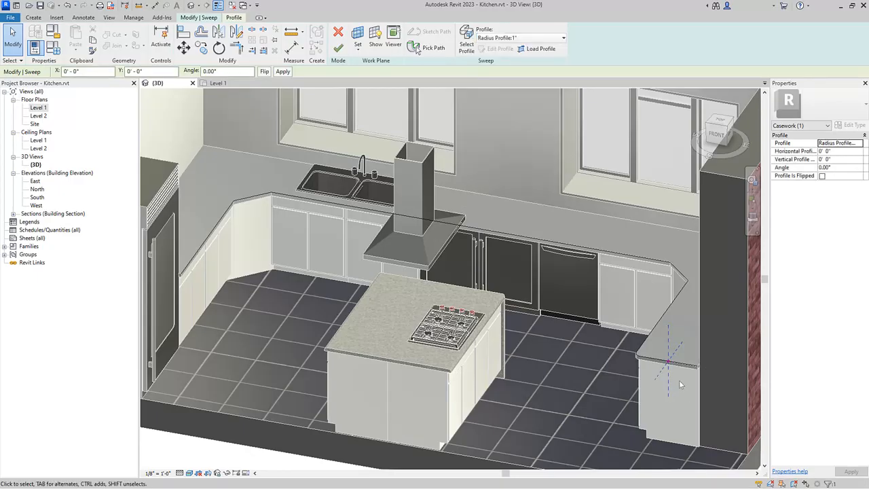
Flip the radius profile so it cuts into the countertop's upper front edge, and finish the void sweep.
scroll(679, 374, up, 8)
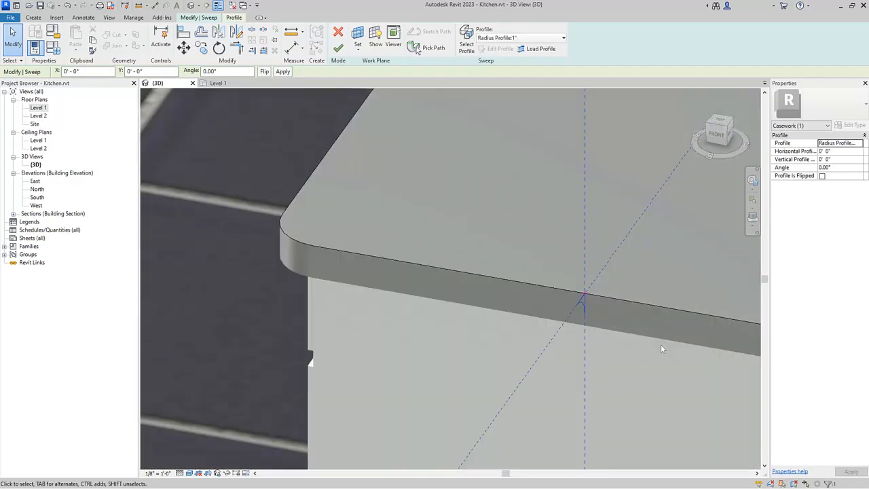
scroll(662, 352, up, 5)
shift+middle_drag(616, 334, 563, 273)
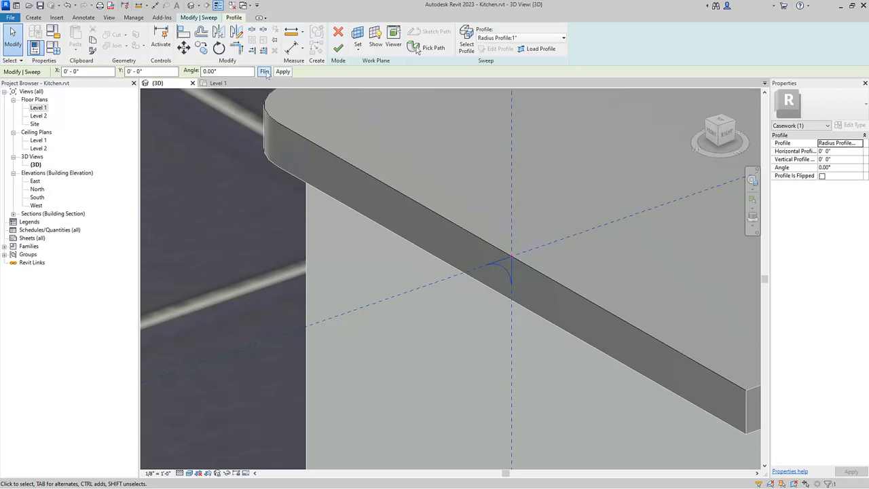
click(264, 72)
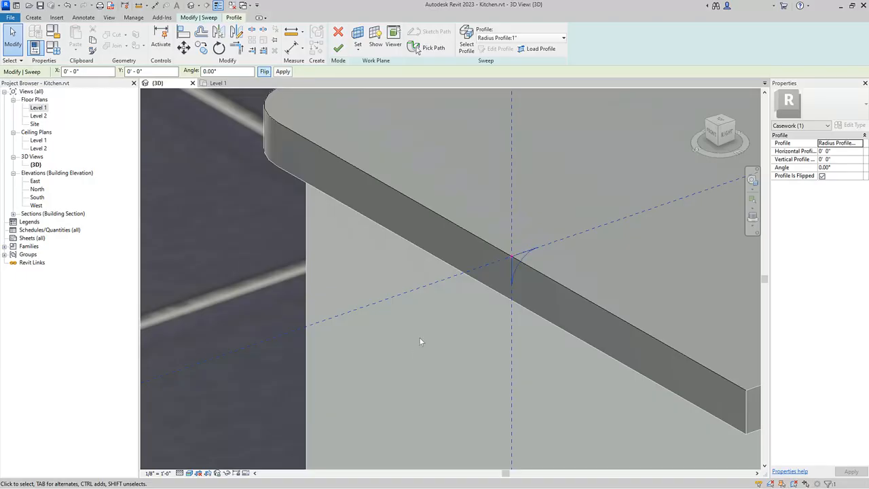
click(345, 49)
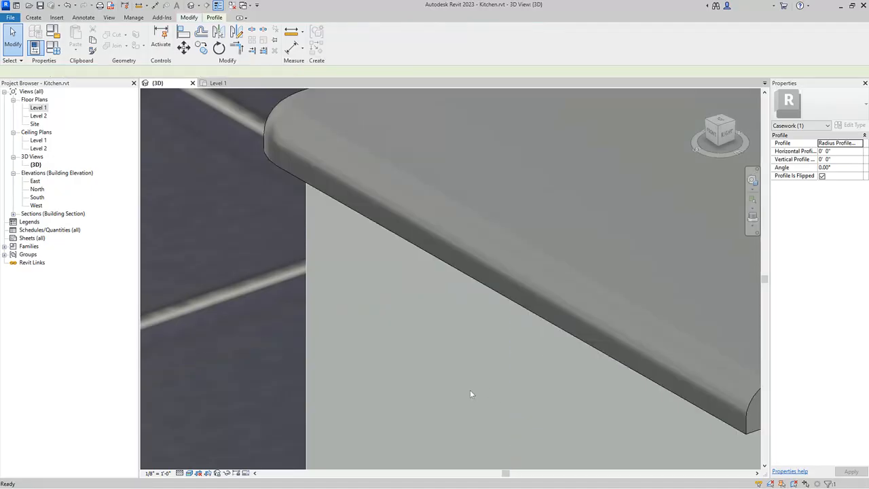
Associate the countertop extrusion's material with a new family type parameter named Worktop Material, and finish the in-place model.
scroll(471, 394, down, 6)
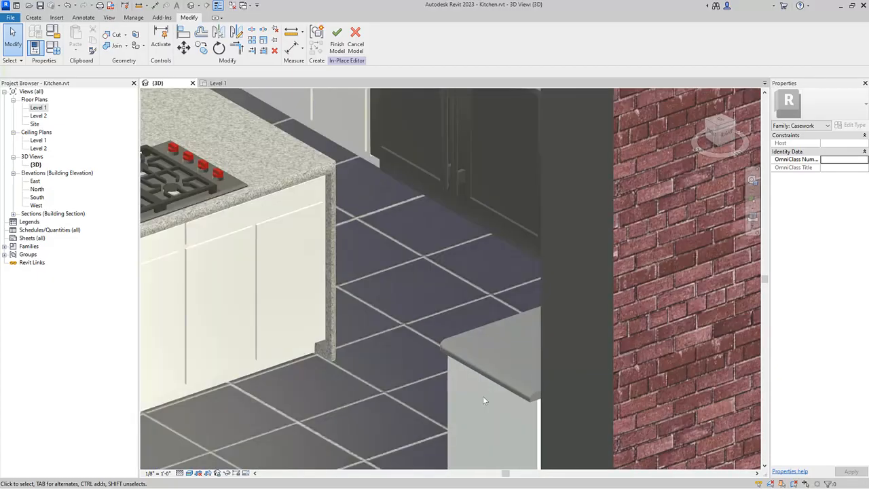
shift+middle_drag(481, 397, 654, 418)
middle_drag(573, 399, 642, 381)
scroll(642, 381, down, 2)
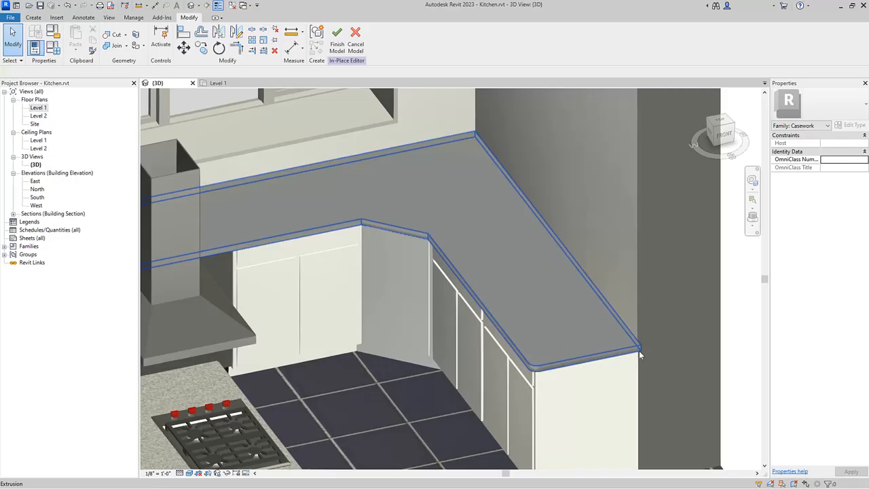
click(638, 361)
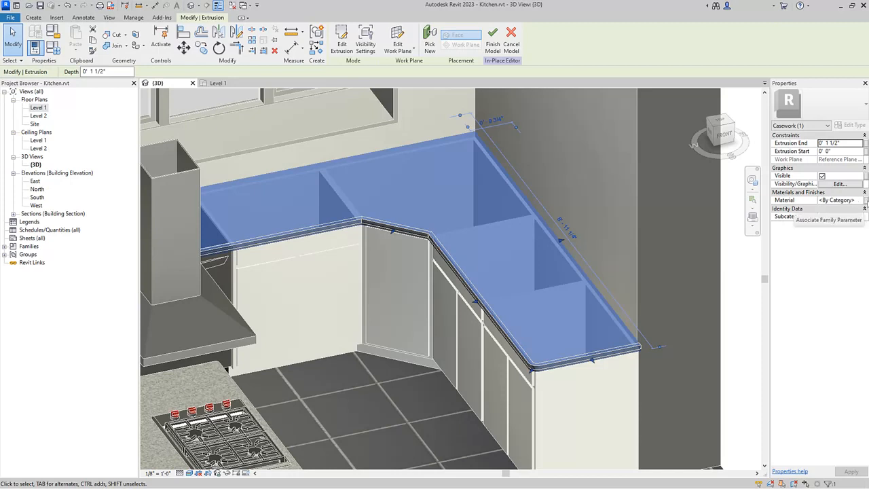
click(866, 202)
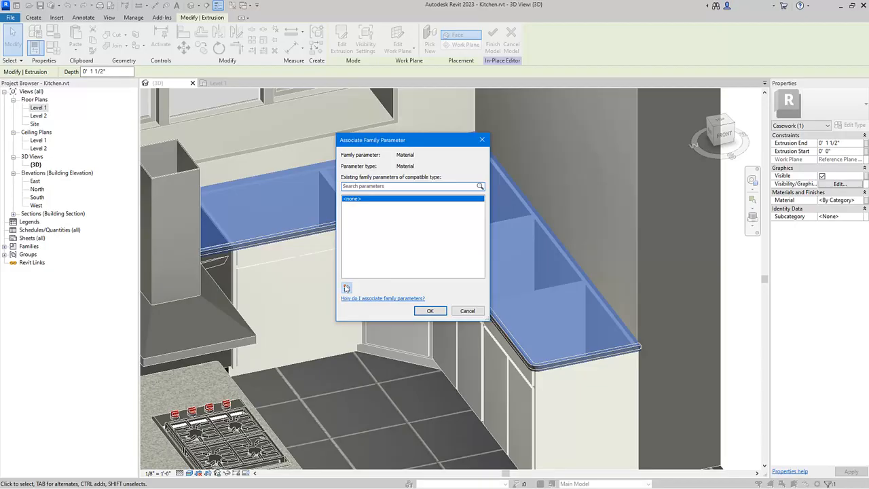
click(346, 288)
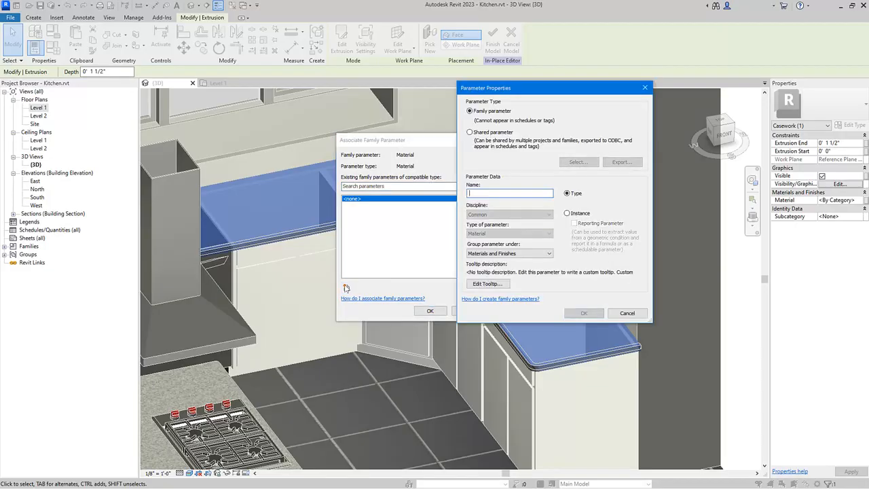
text(Worktop Material)
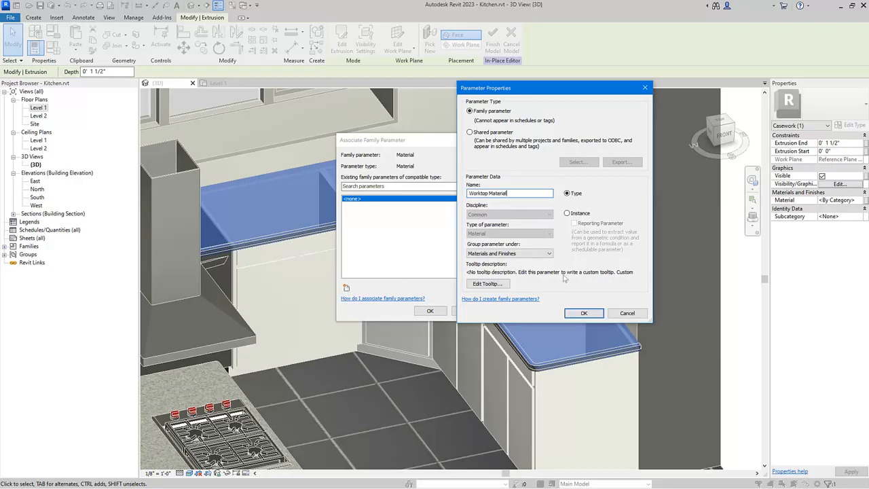
click(584, 313)
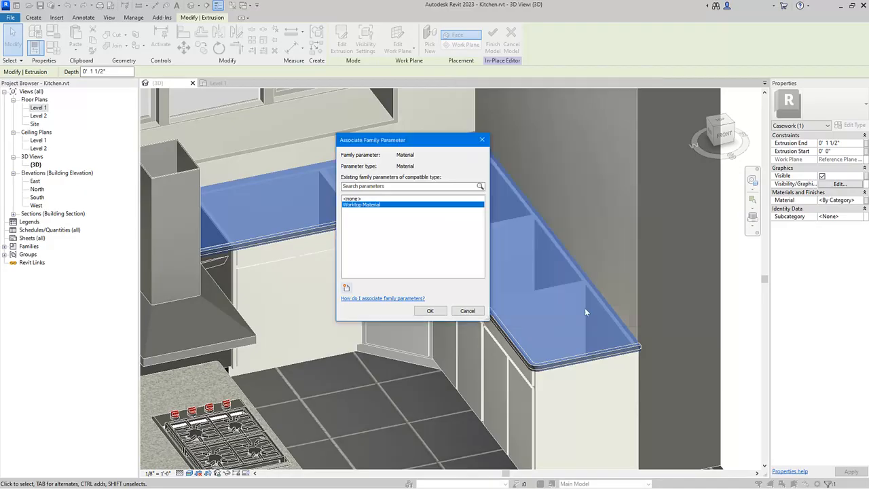
click(430, 311)
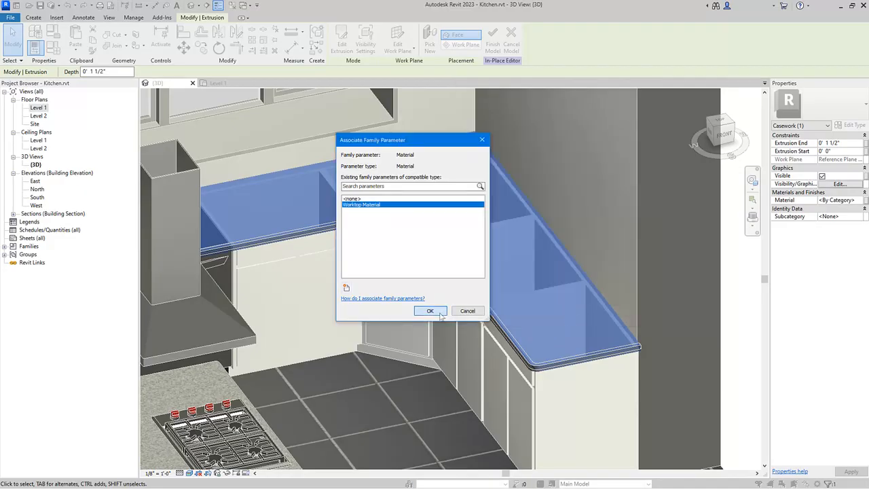
click(418, 404)
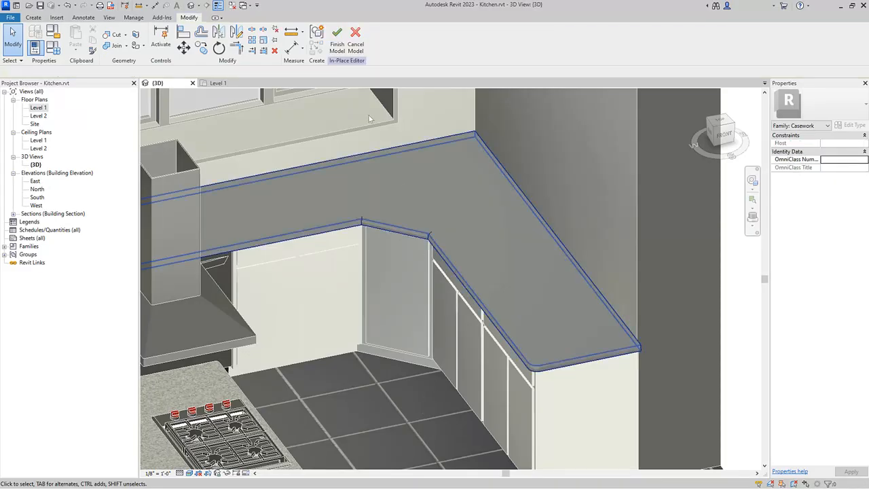
click(336, 42)
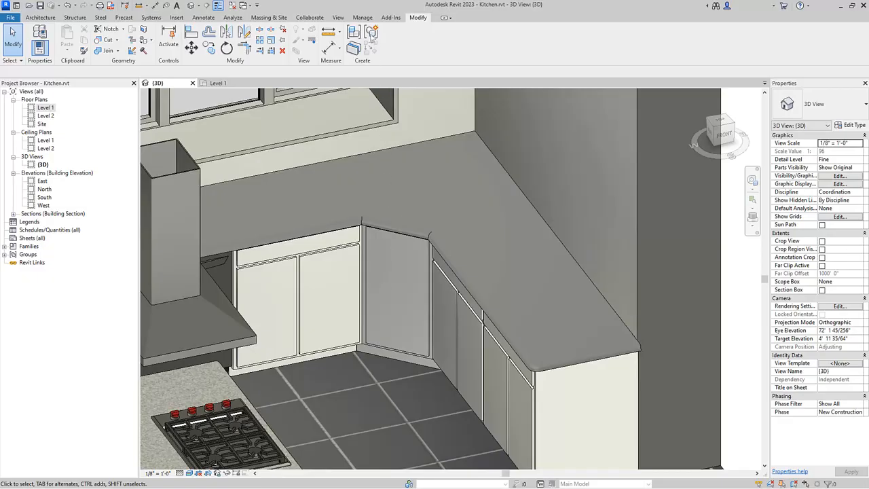
Check the project's global parameters for the material assigned to Worktop Material.
click(363, 17)
right_click(368, 19)
click(370, 18)
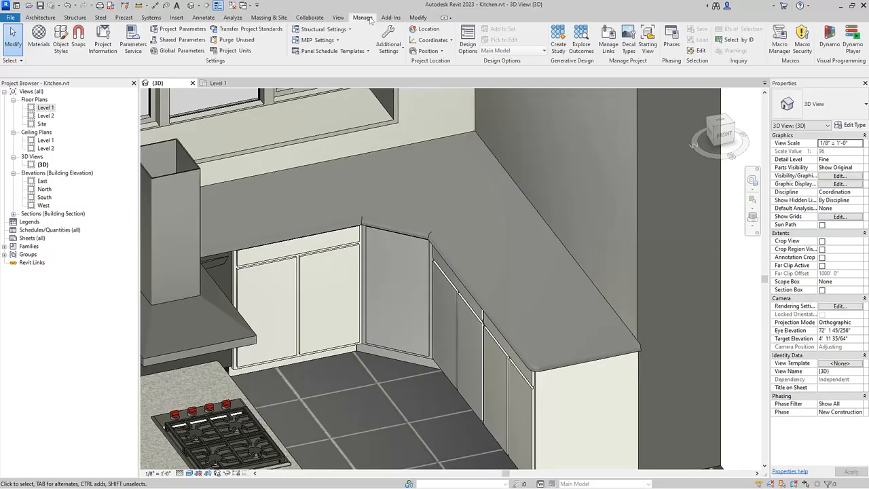
click(198, 55)
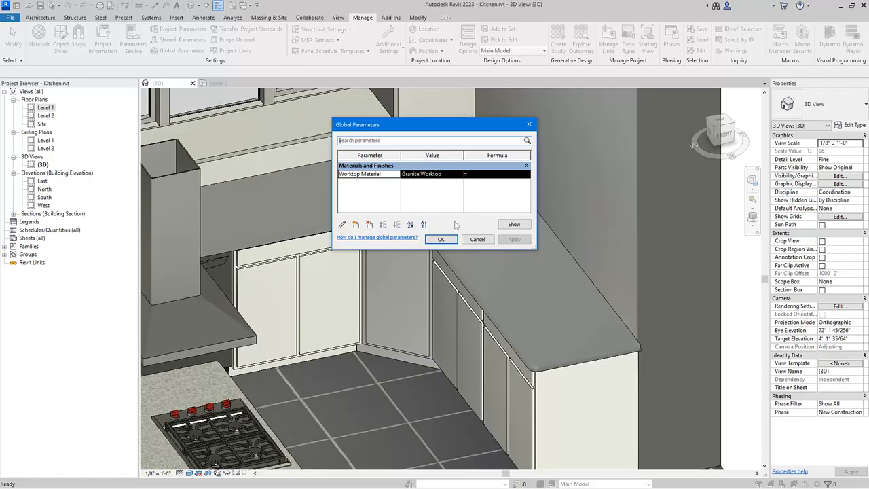
click(442, 239)
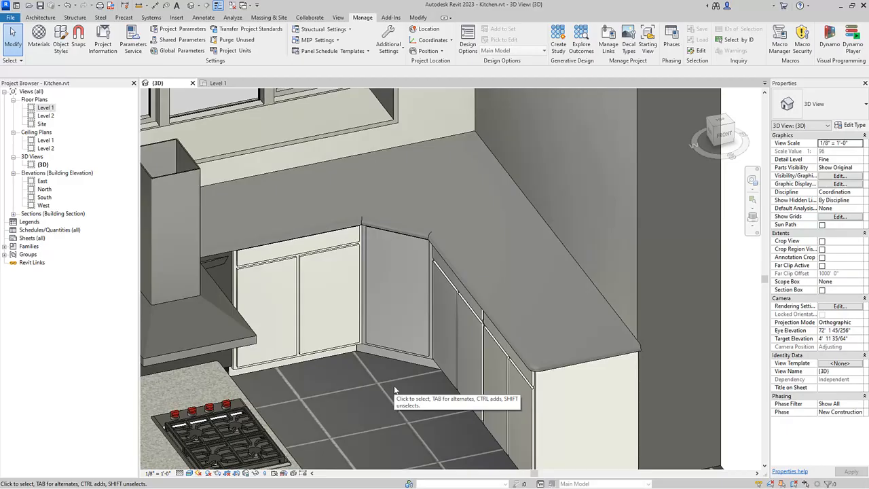
Associate the in-place countertop's Worktop Material type parameter with the Worktop Material global parameter and apply the type change.
click(569, 370)
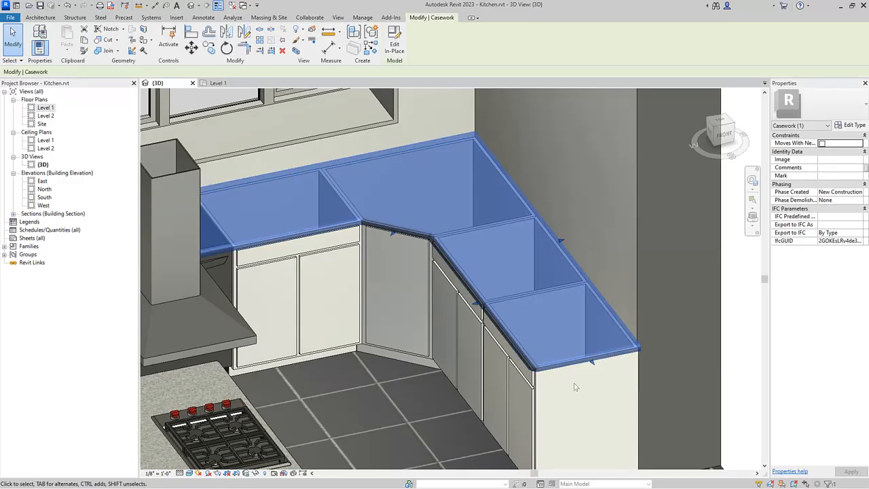
click(854, 125)
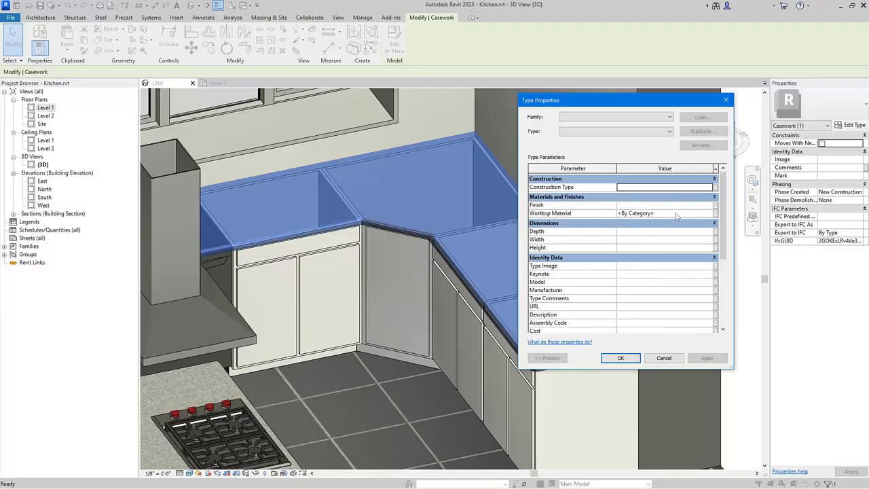
click(715, 214)
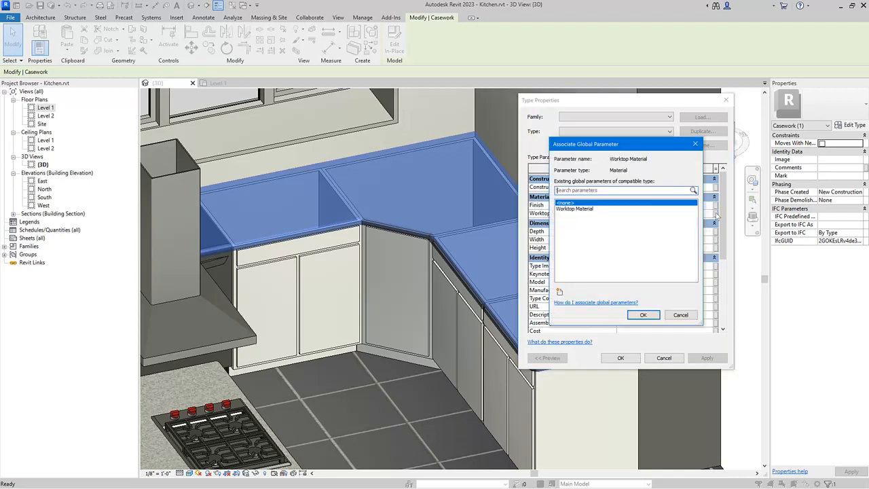
click(579, 209)
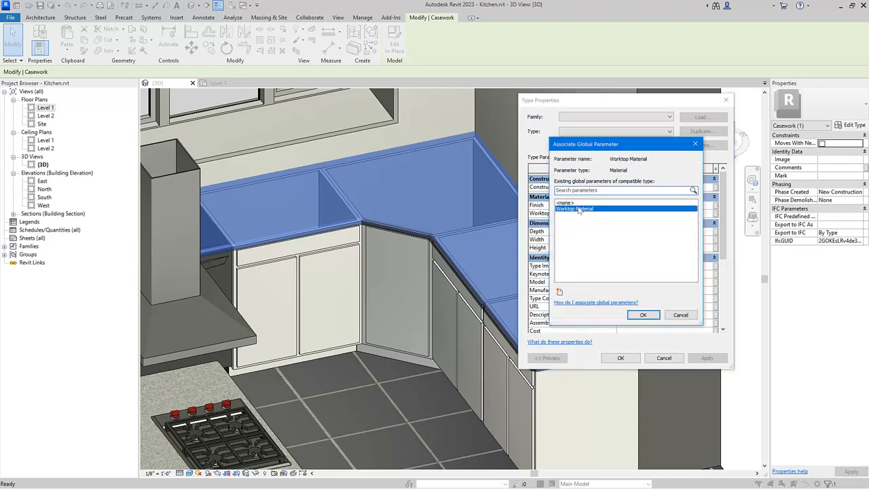
click(642, 316)
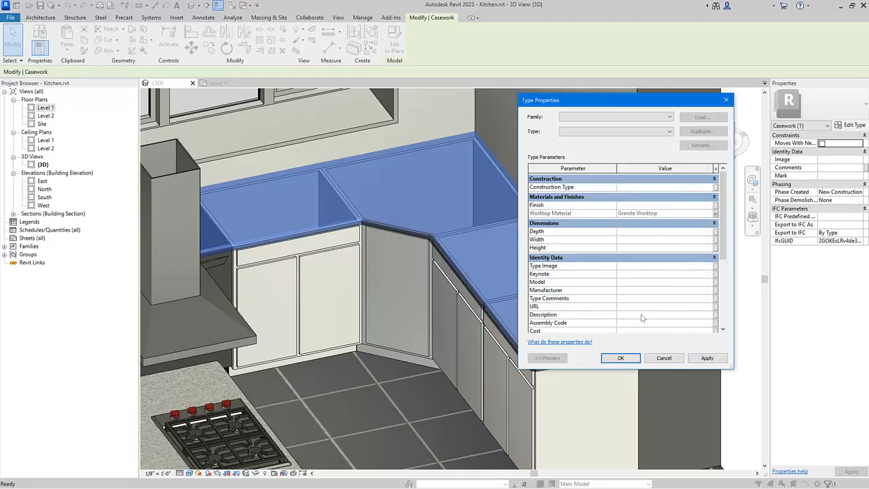
click(620, 358)
key(Escape)
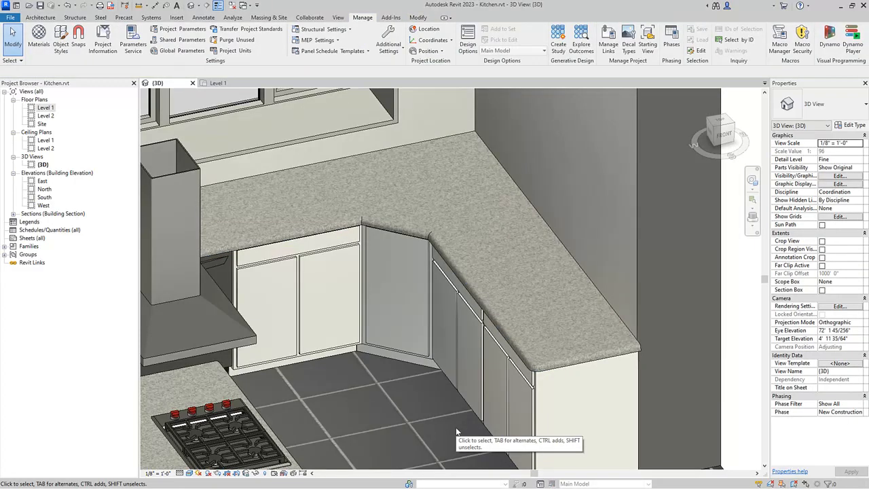
Review the island and perimeter countertops across the whole kitchen and recheck the Worktop Material global parameter.
scroll(465, 409, down, 4)
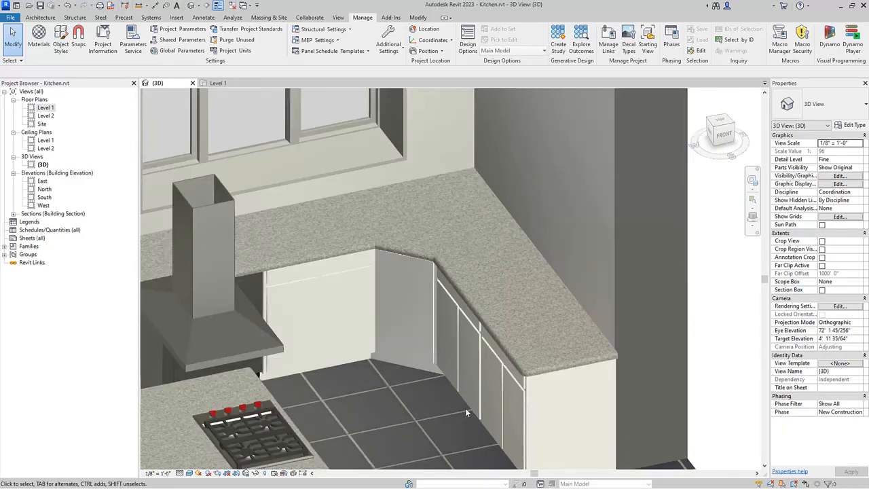
middle_drag(499, 388, 462, 331)
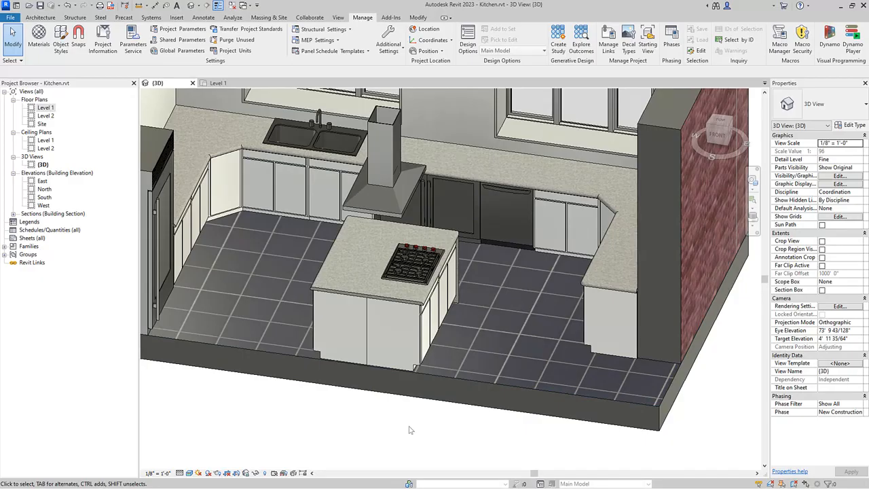
click(193, 53)
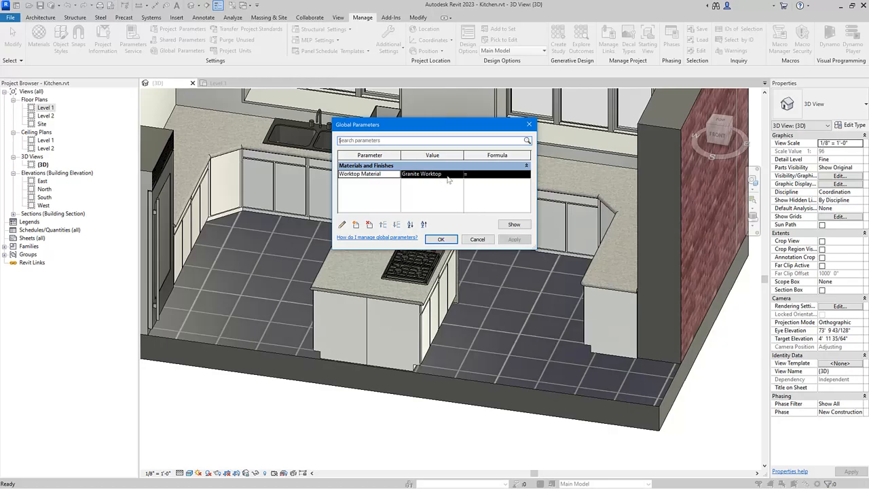
click(443, 239)
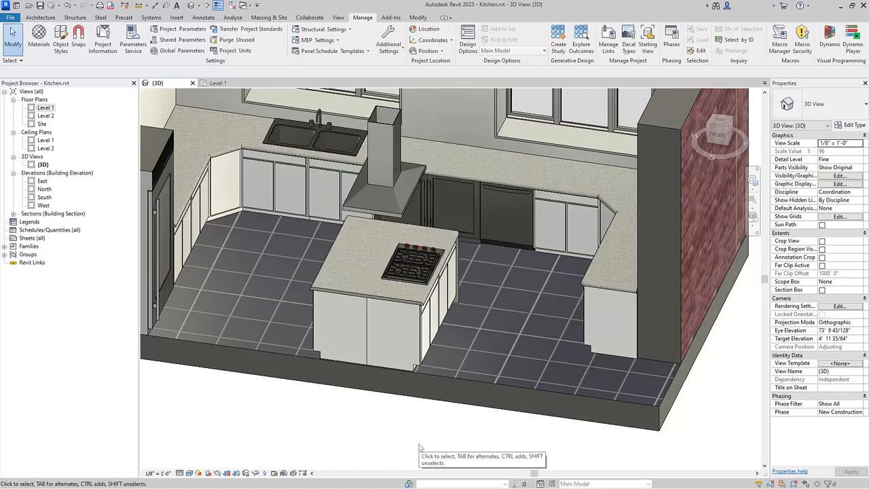